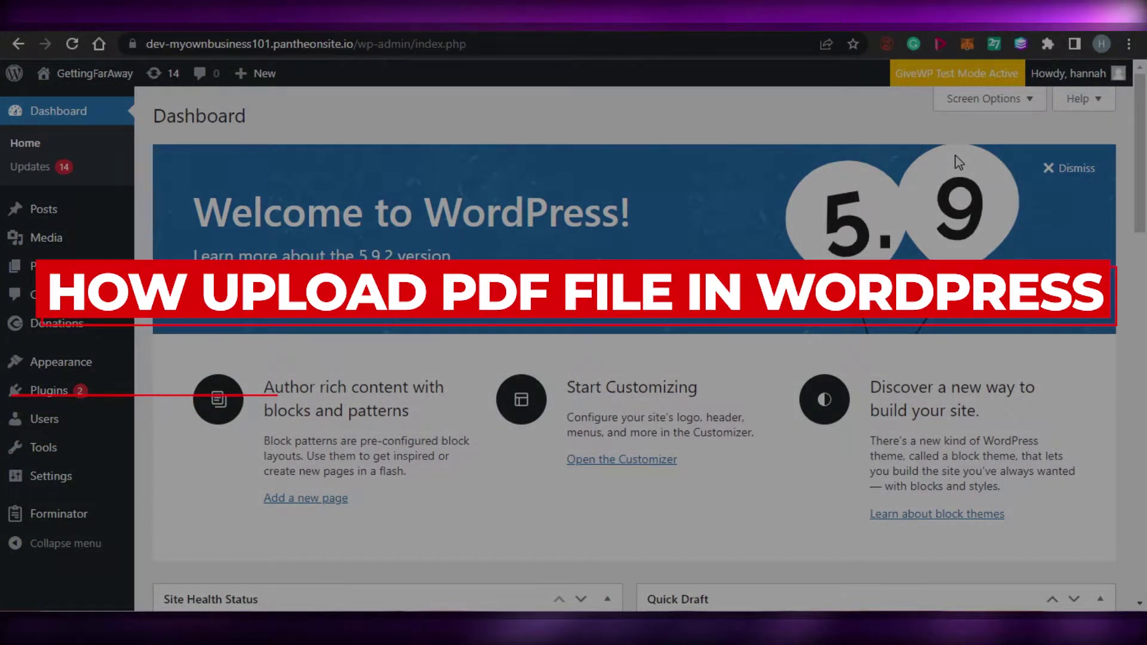
# Go to Media > Add New to reach the Upload New Media page.
pyautogui.scroll(-4, 1145, 262)
pyautogui.scroll(-1, 1144, 261)
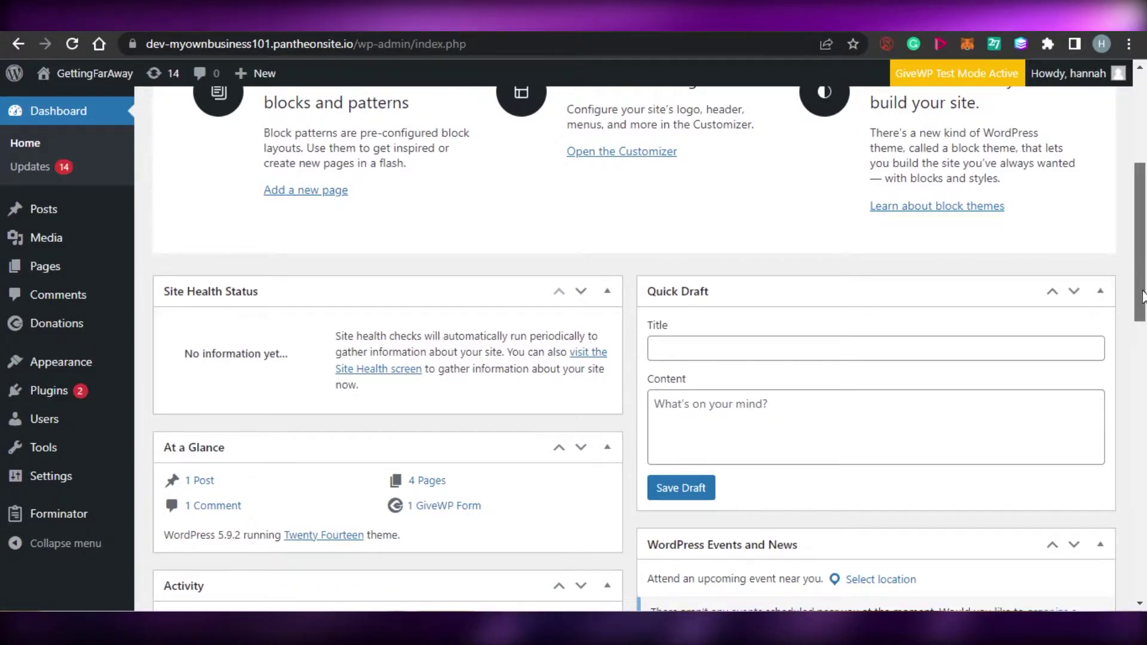
pyautogui.scroll(-1, 1143, 292)
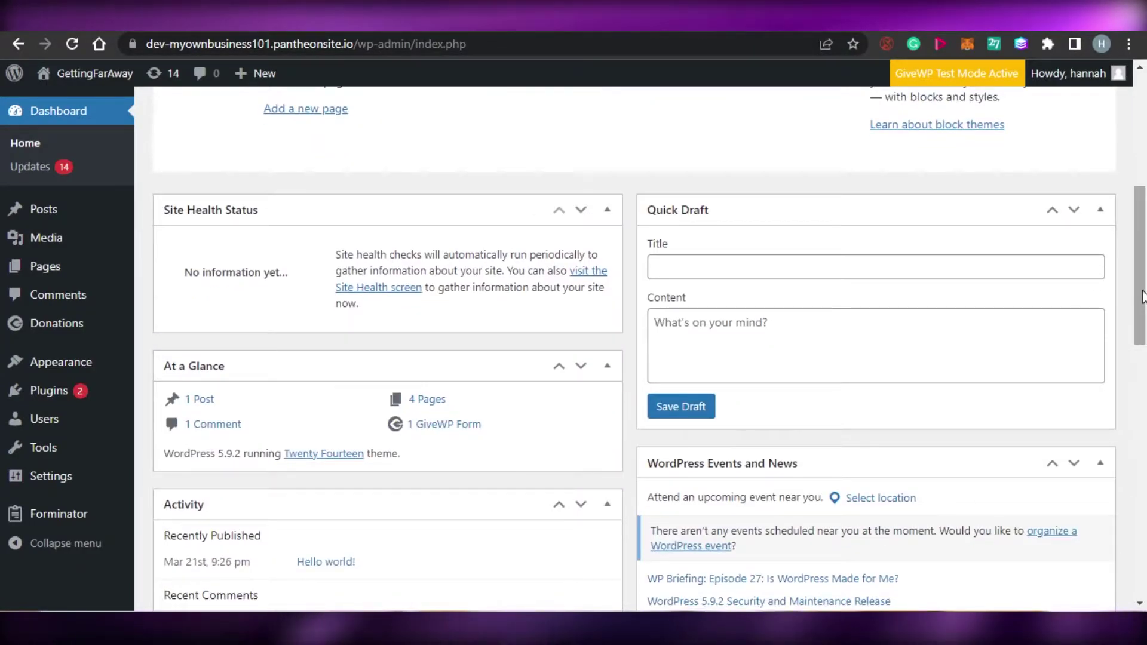
pyautogui.moveTo(1142, 272); pyautogui.dragTo(1144, 136)
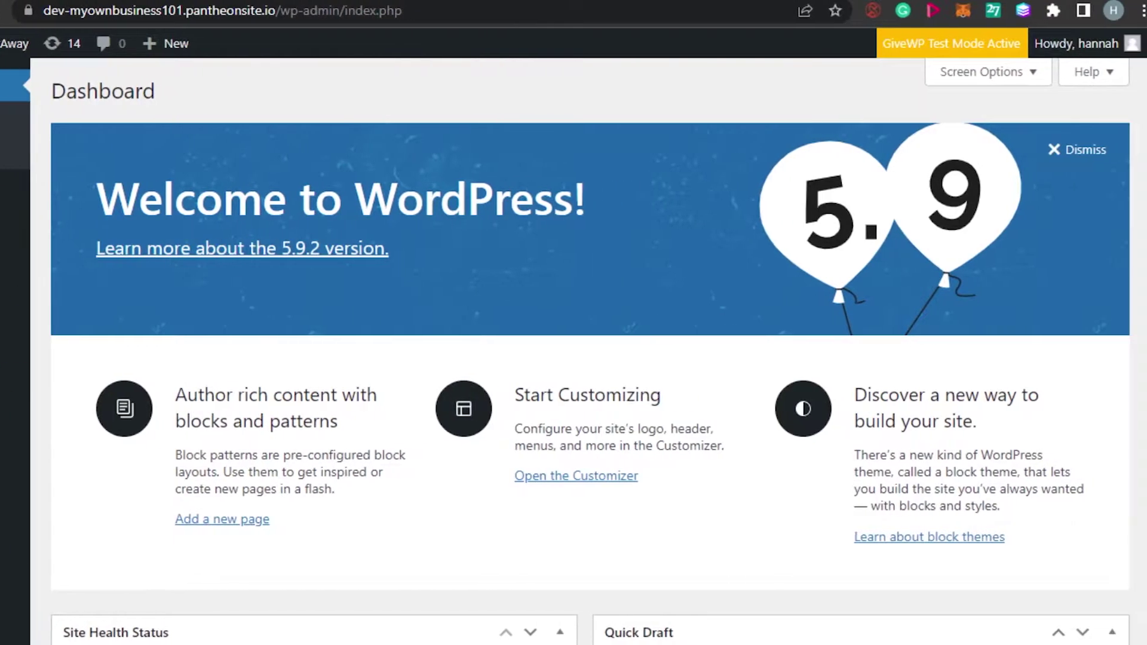
pyautogui.scroll(-2, 245, 276)
pyautogui.scroll(-9, 590, 352)
pyautogui.scroll(11, 590, 351)
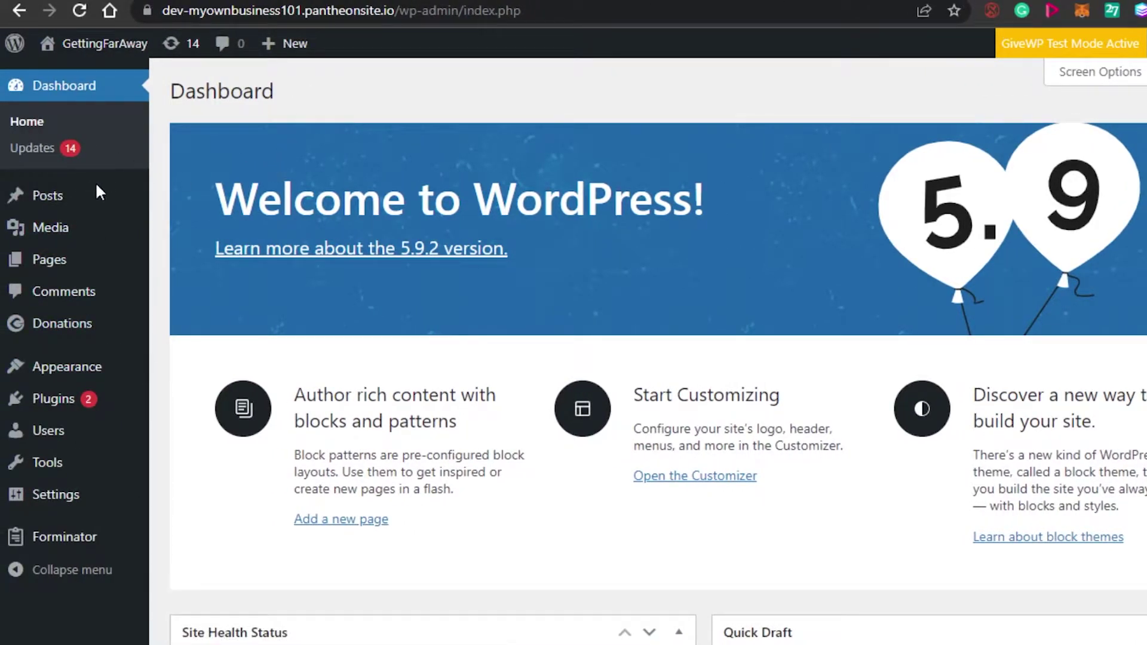
pyautogui.moveTo(27, 230)
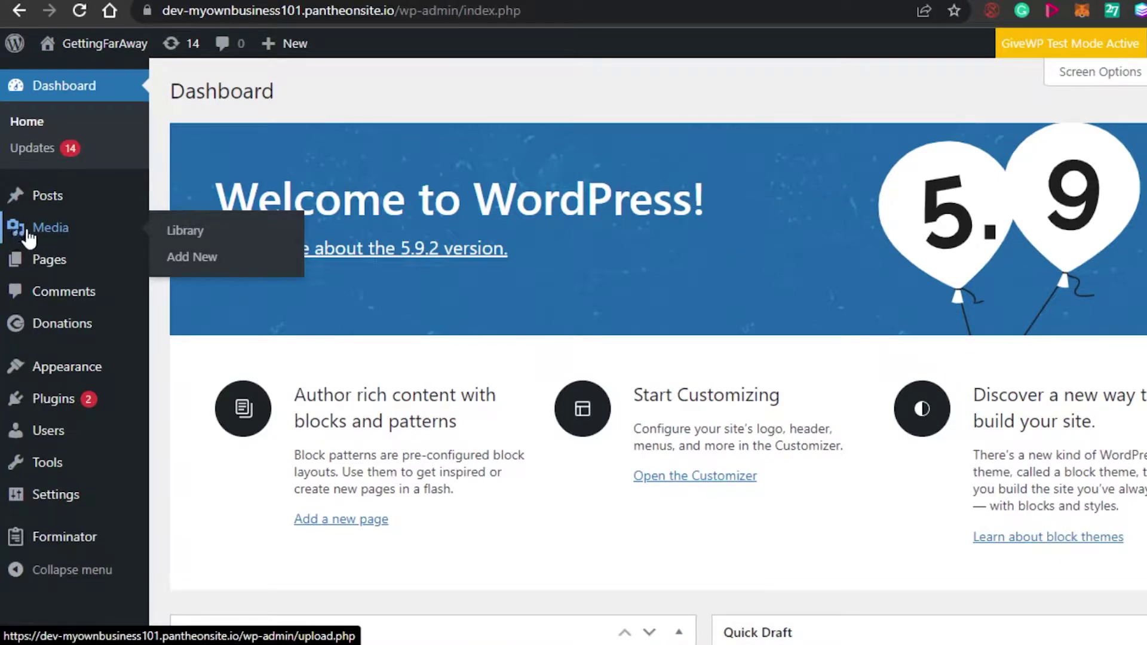
pyautogui.click(183, 257)
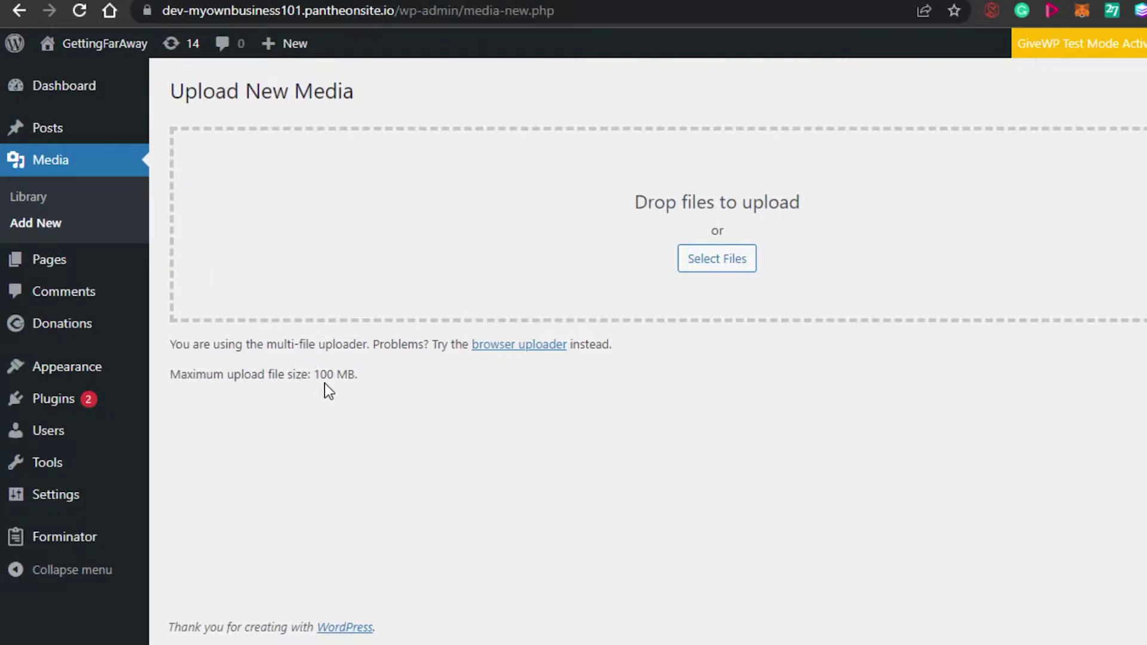
# Upload SALICYCLIC-ACID-IN-SKINCARE.pdf to the media library.
pyautogui.click(704, 263)
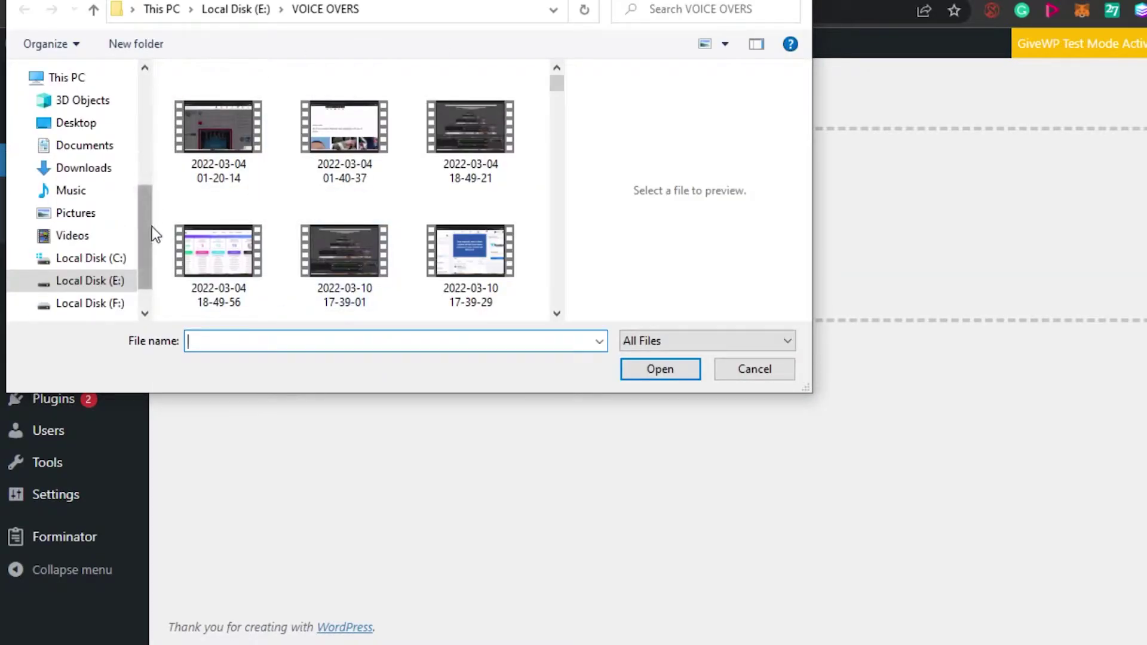
pyautogui.moveTo(151, 227); pyautogui.dragTo(145, 114)
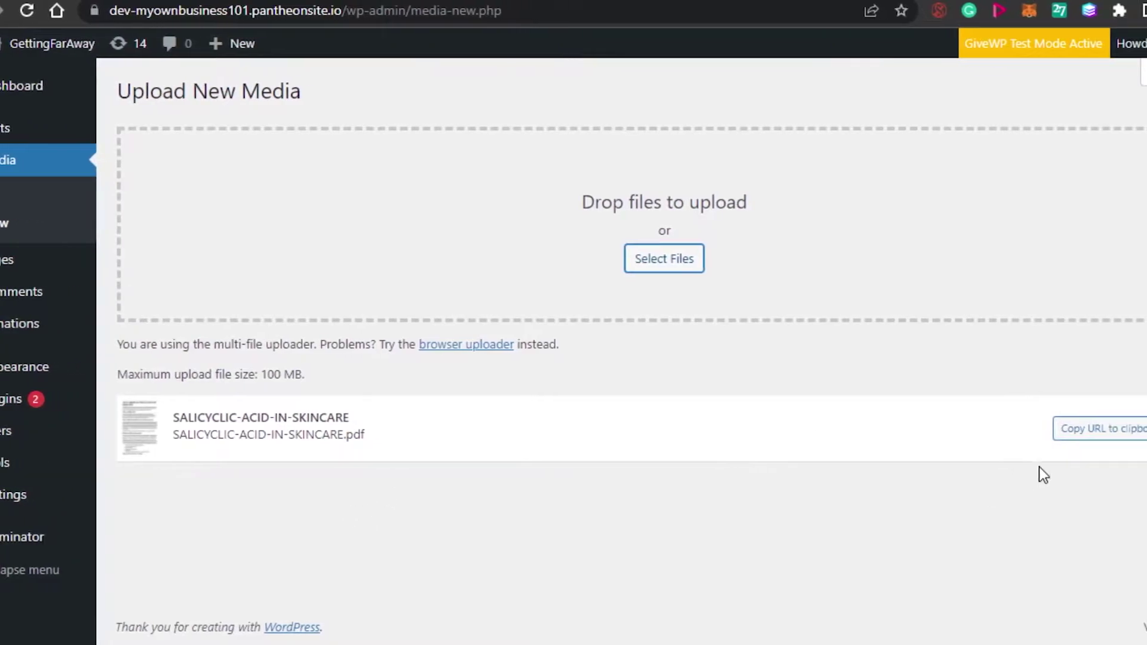
# Open the Edit Media page for SALICYCLIC-ACID-IN-SKINCARE and review its file URL and details.
pyautogui.click(1112, 431)
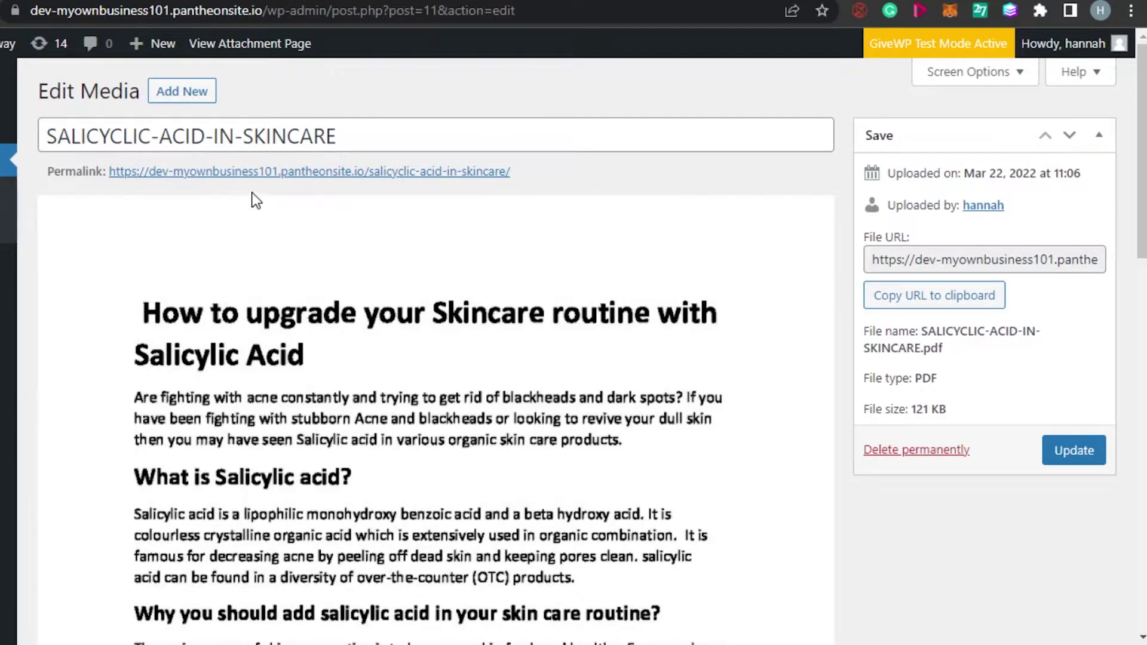
pyautogui.scroll(-15, 436, 359)
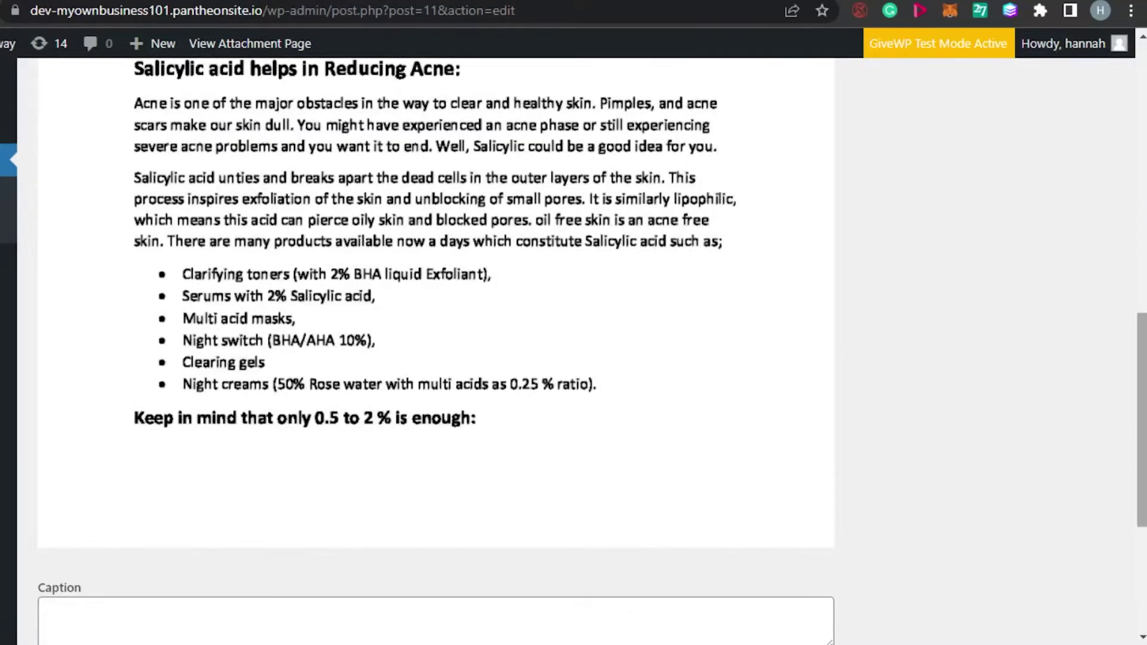
pyautogui.scroll(15, 436, 358)
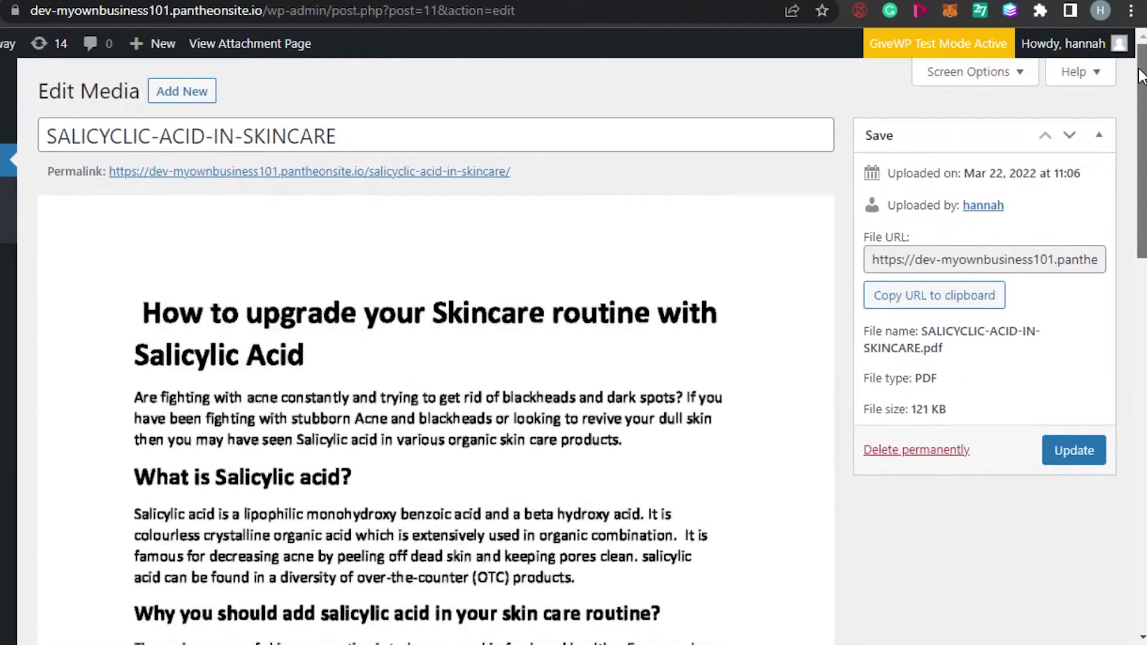
pyautogui.hotkey('alt', 'Left')
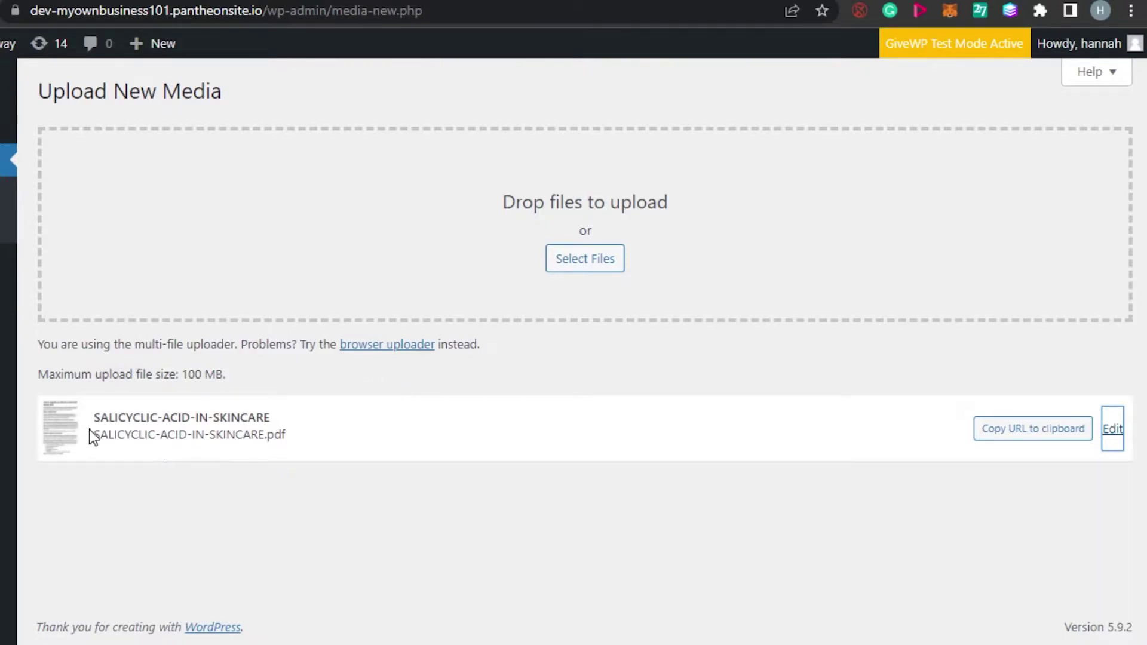
pyautogui.hotkey('alt', 'Right')
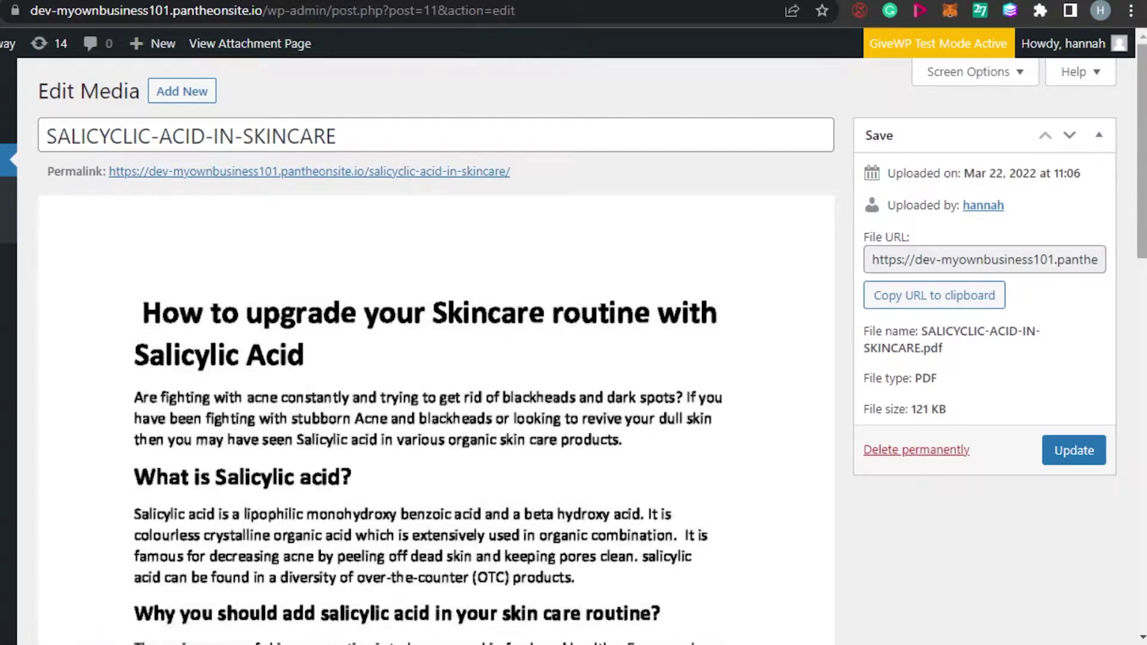
pyautogui.scroll(-10, 416, 173)
pyautogui.scroll(10, 436, 299)
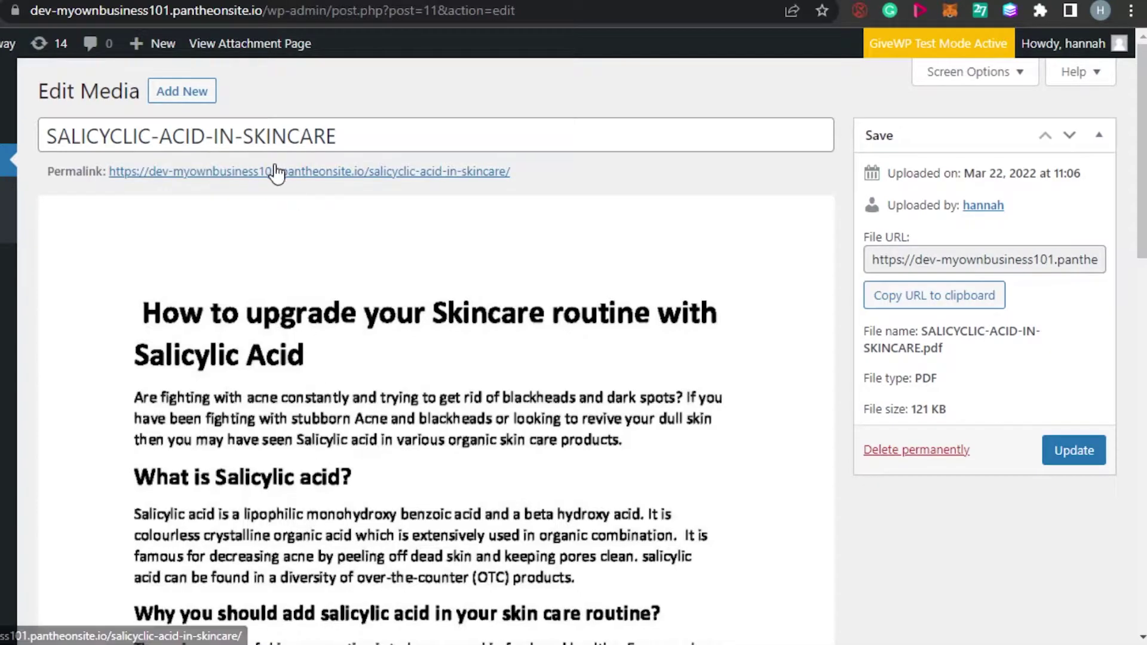
# Return to the Upload New Media tab and reopen the PDF's media details.
pyautogui.click(184, 92)
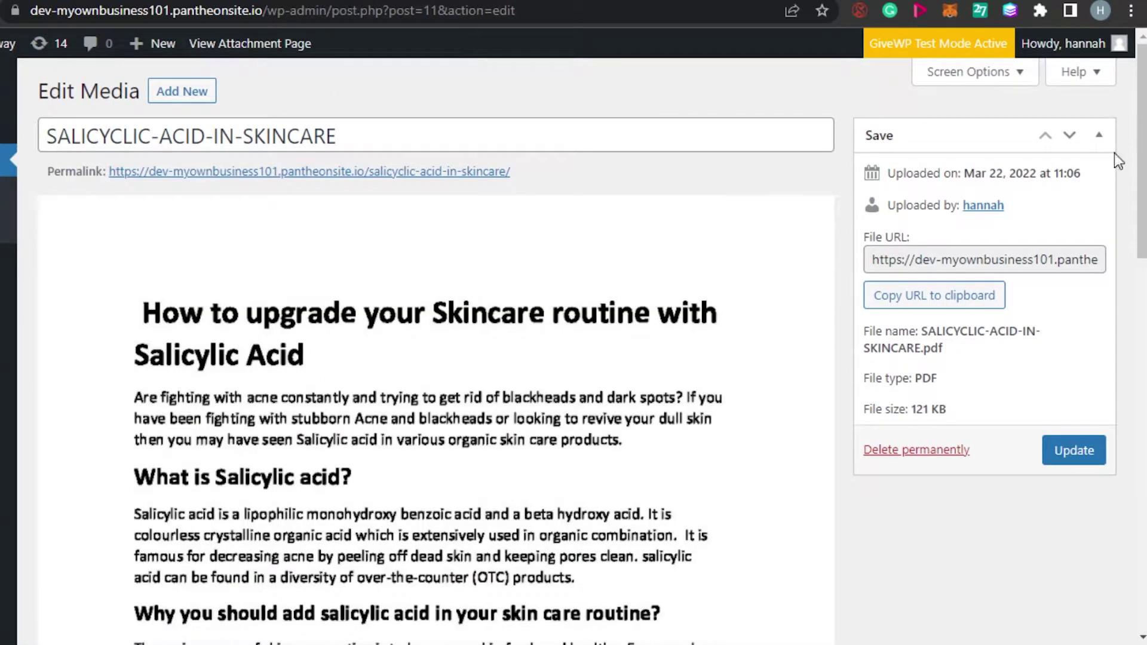
pyautogui.scroll(-5, 436, 358)
pyautogui.scroll(5, 436, 359)
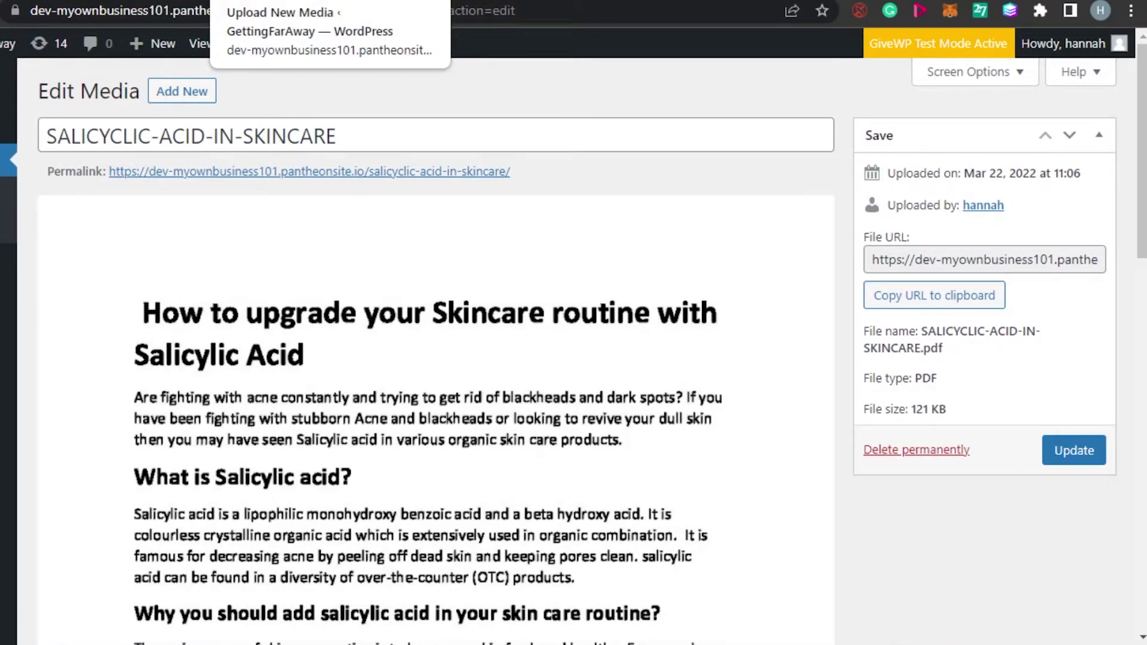
pyautogui.click(275, 1)
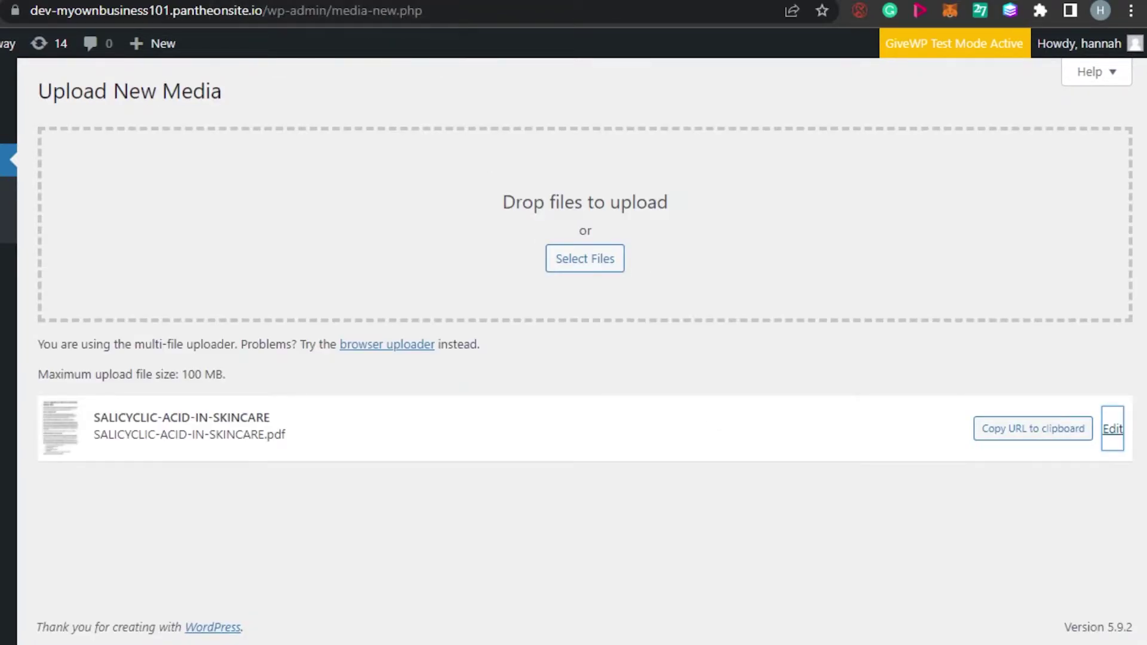
pyautogui.click(1113, 429)
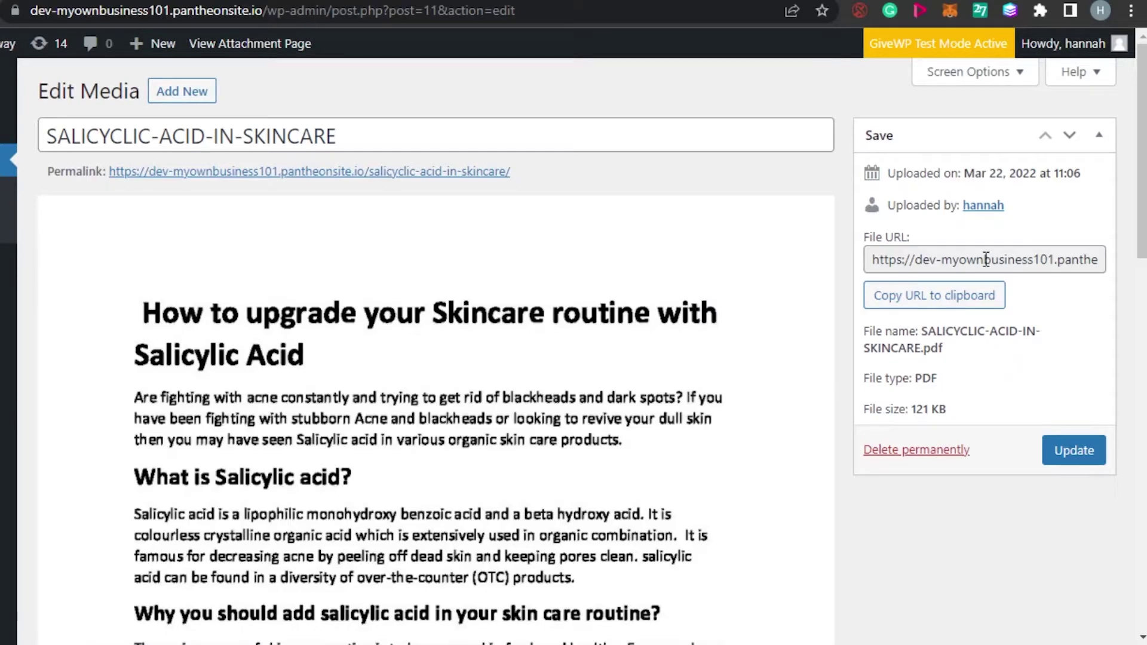
# Copy the SALICYCLIC-ACID-IN-SKINCARE PDF's file URL to the clipboard from the upload list.
pyautogui.hotkey('alt', 'Left')
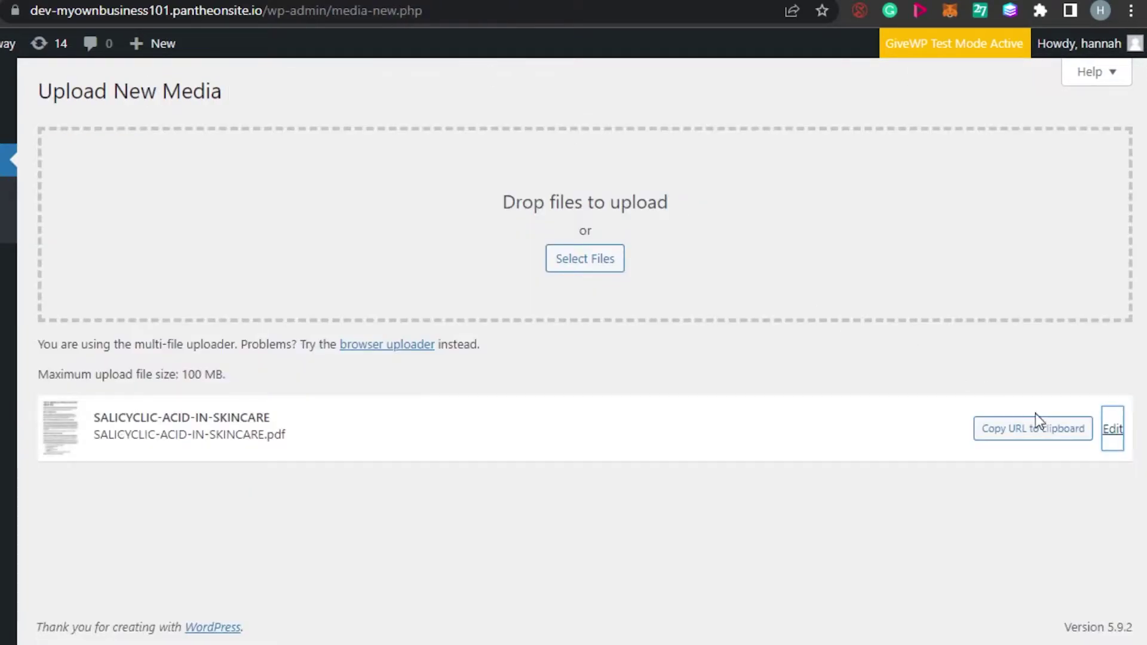
pyautogui.click(1028, 428)
pyautogui.hotkey('alt', 'Right')
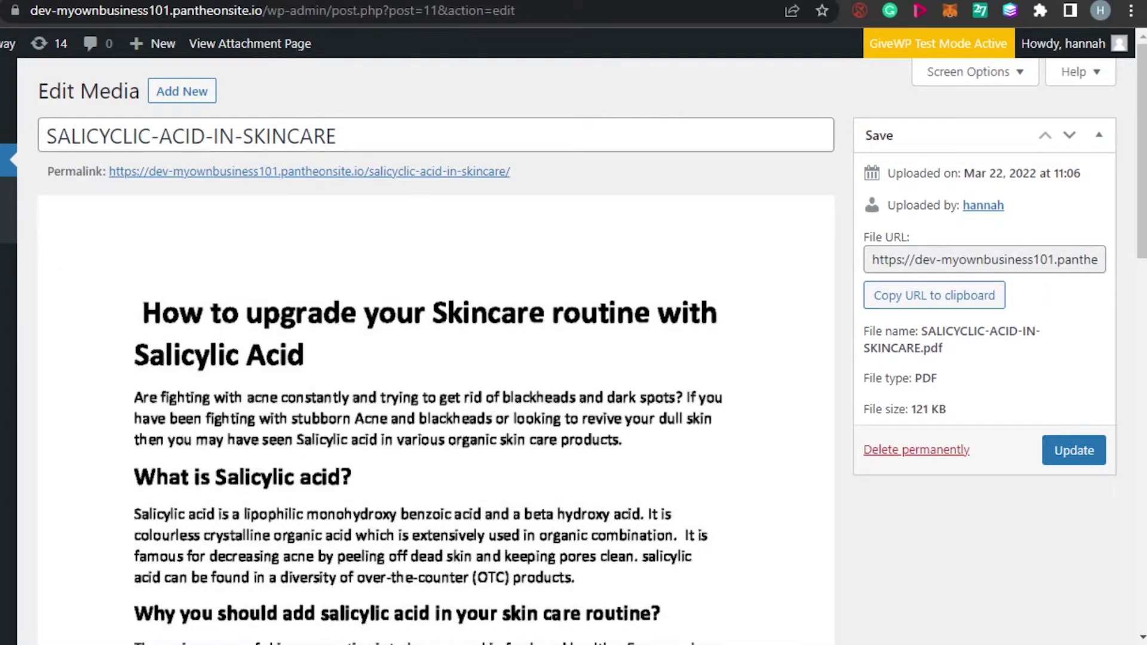
pyautogui.hotkey('alt', 'Left')
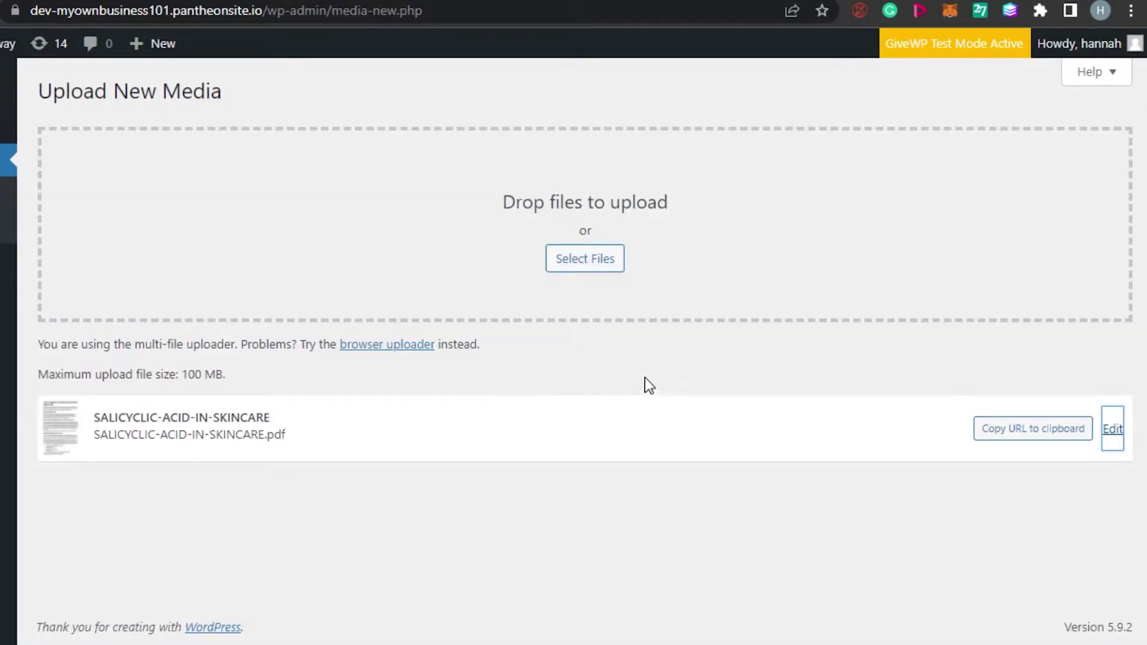
pyautogui.click(1005, 445)
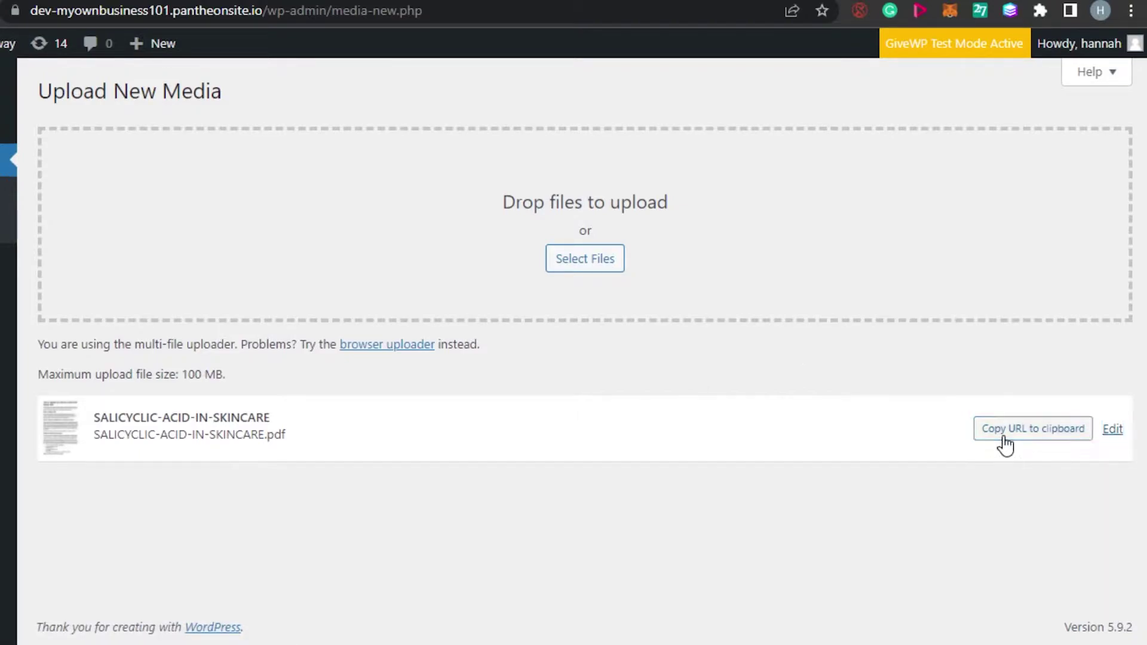
pyautogui.click(1112, 429)
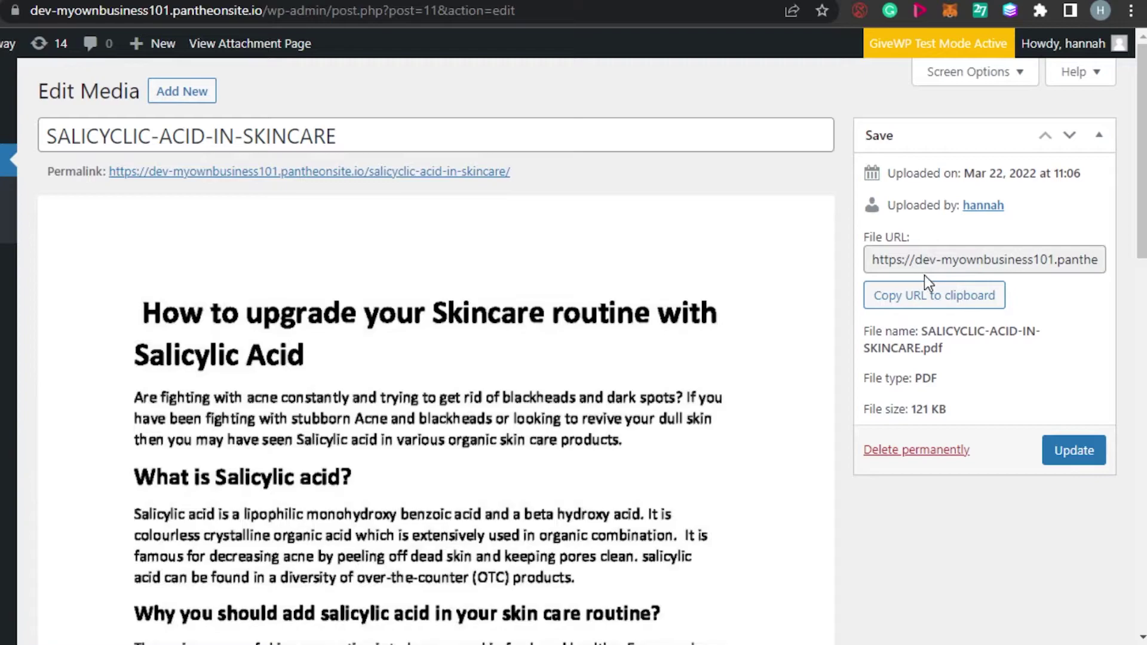
pyautogui.hotkey('ctrl', 'w')
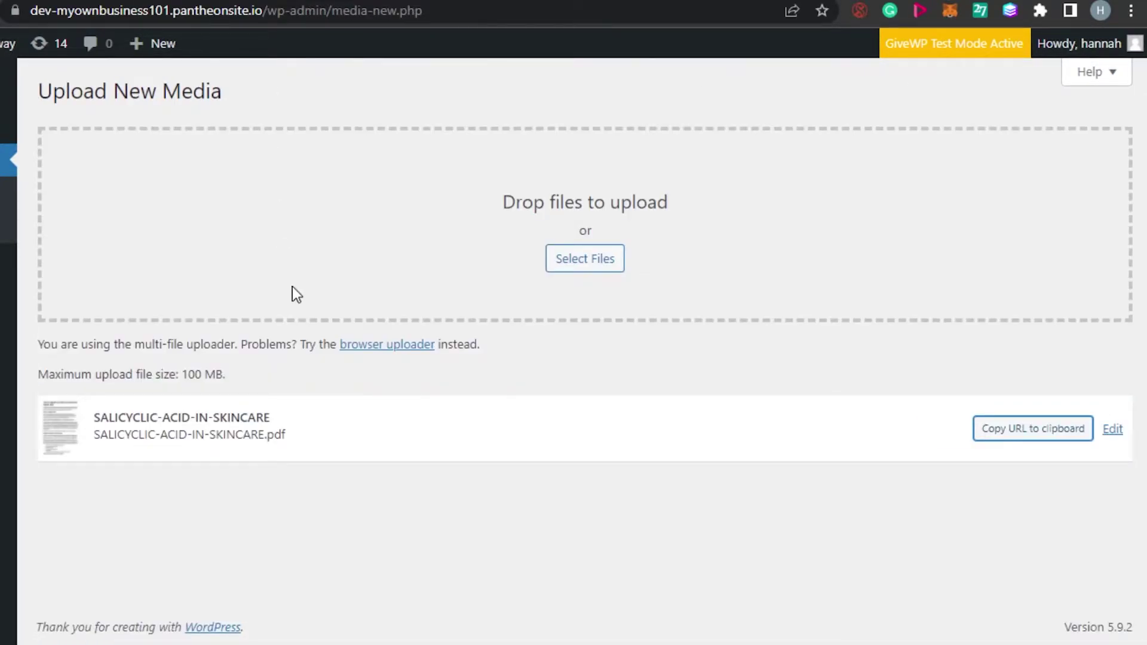
pyautogui.click(1044, 436)
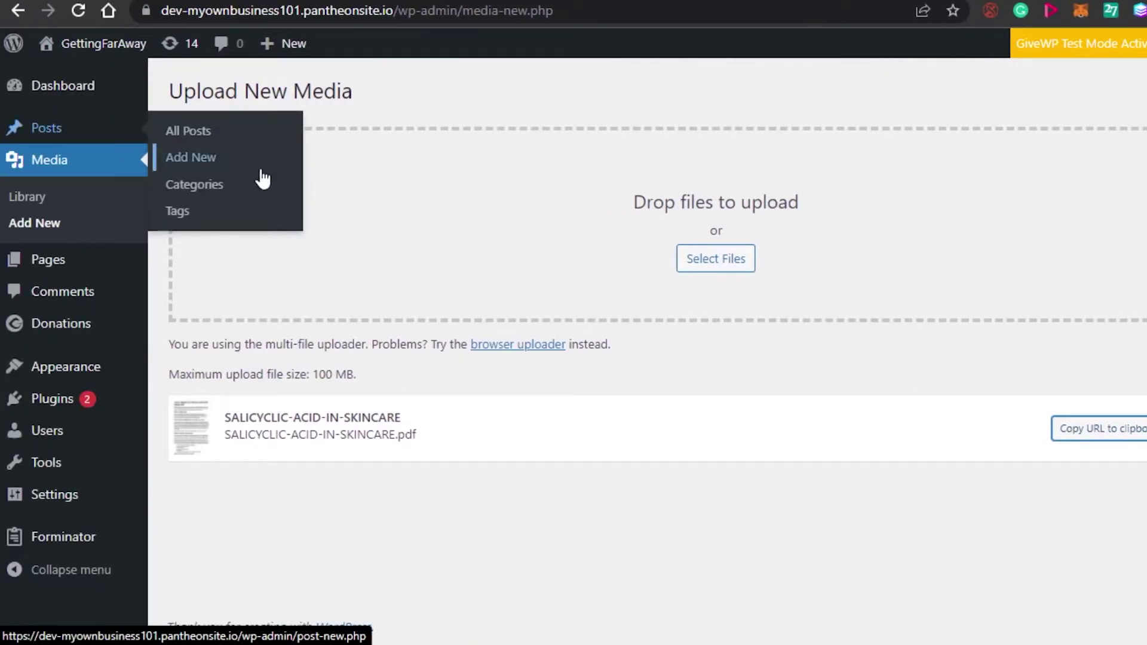
# View the live Hello World post on the public site, scrolling through it.
pyautogui.click(129, 52)
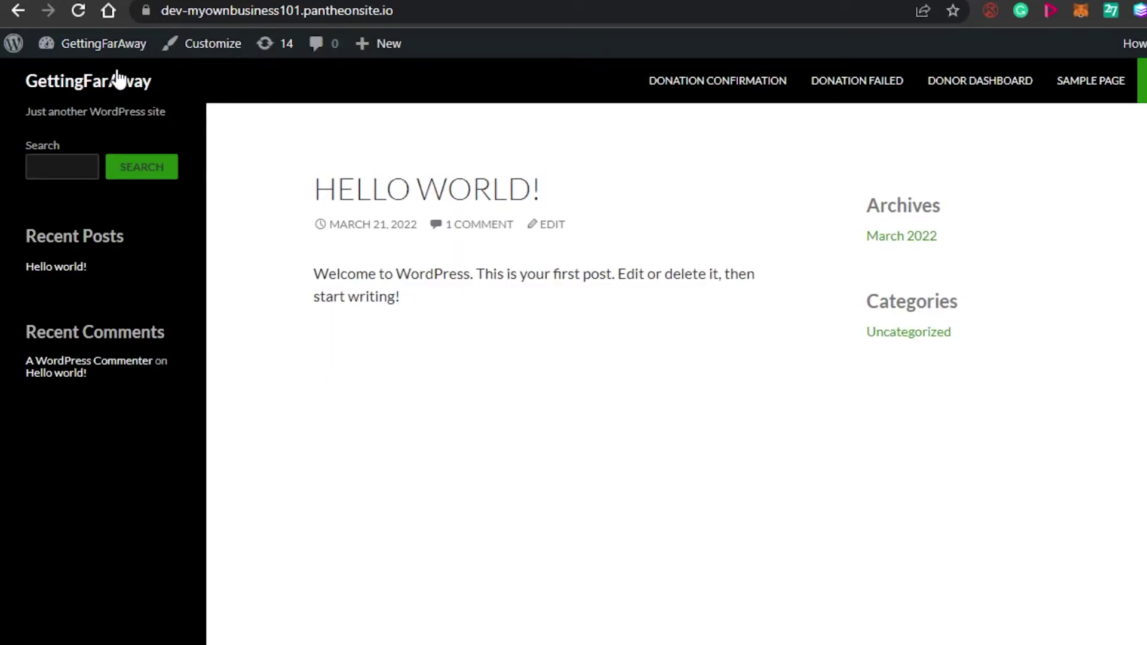
pyautogui.scroll(-2, 448, 231)
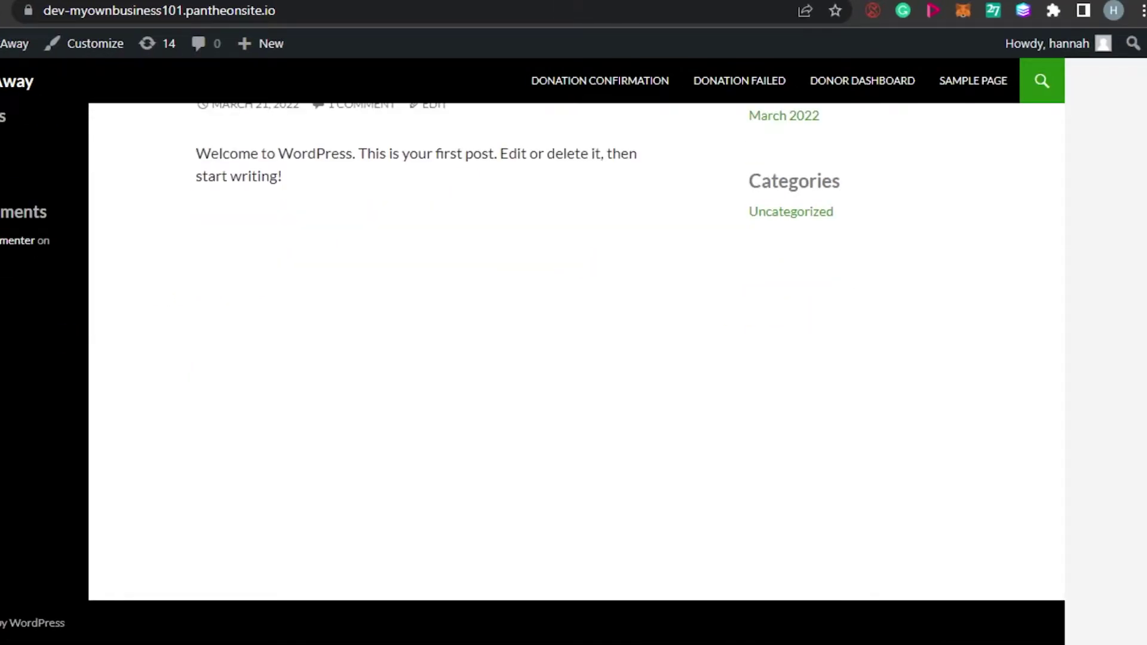
pyautogui.scroll(2, 577, 353)
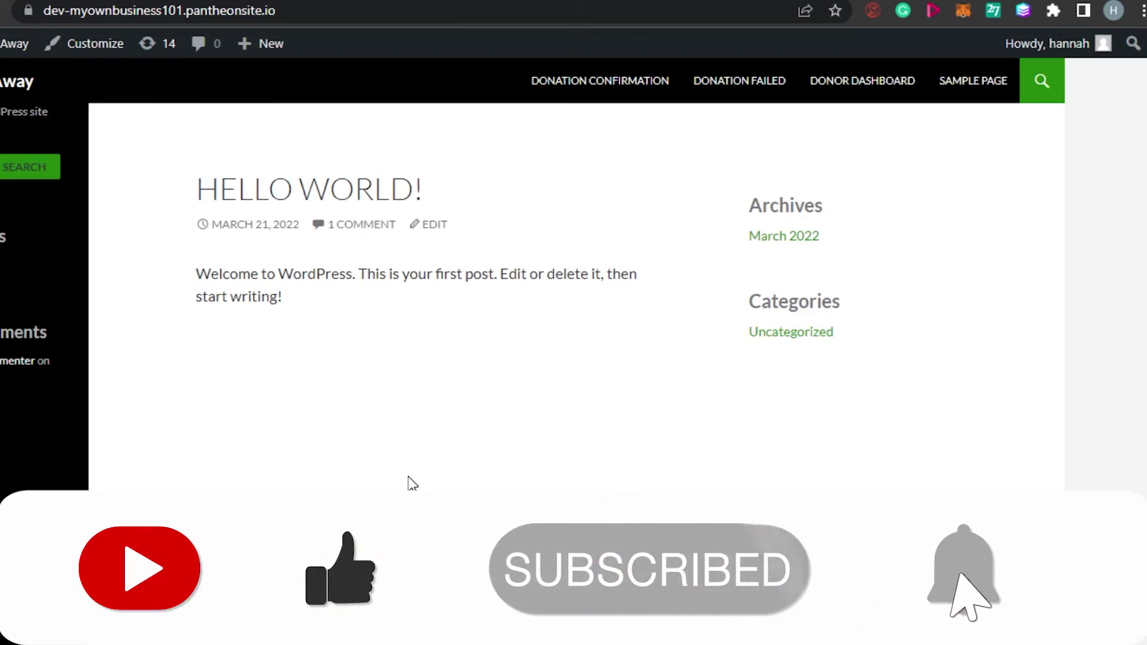
pyautogui.scroll(-2, 577, 359)
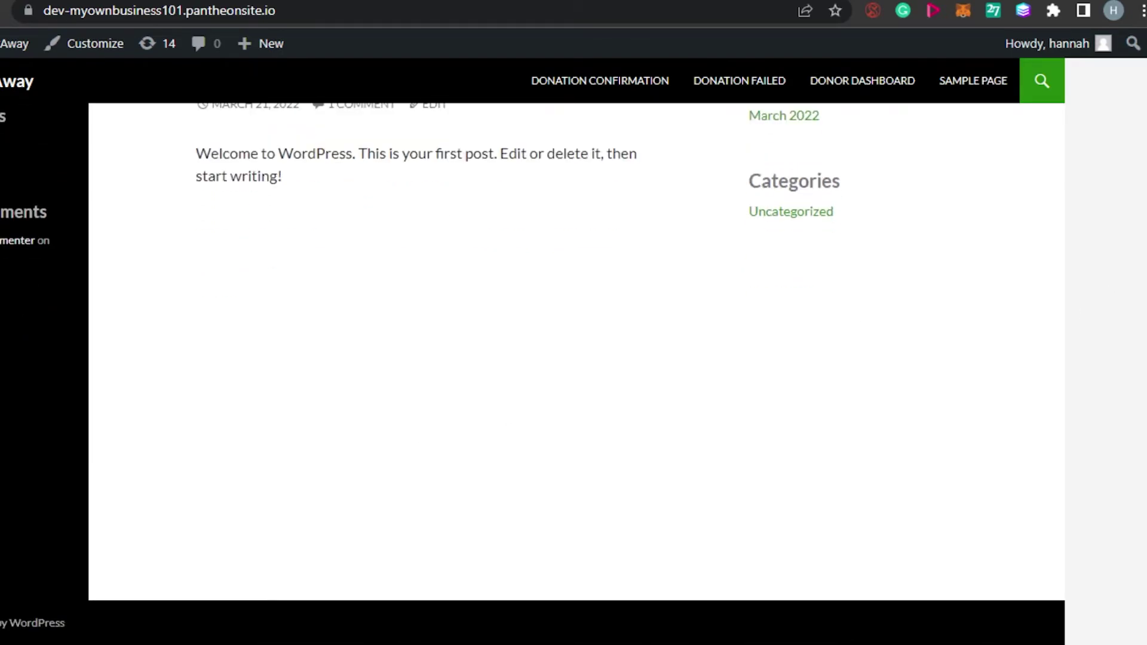
pyautogui.scroll(2, 576, 359)
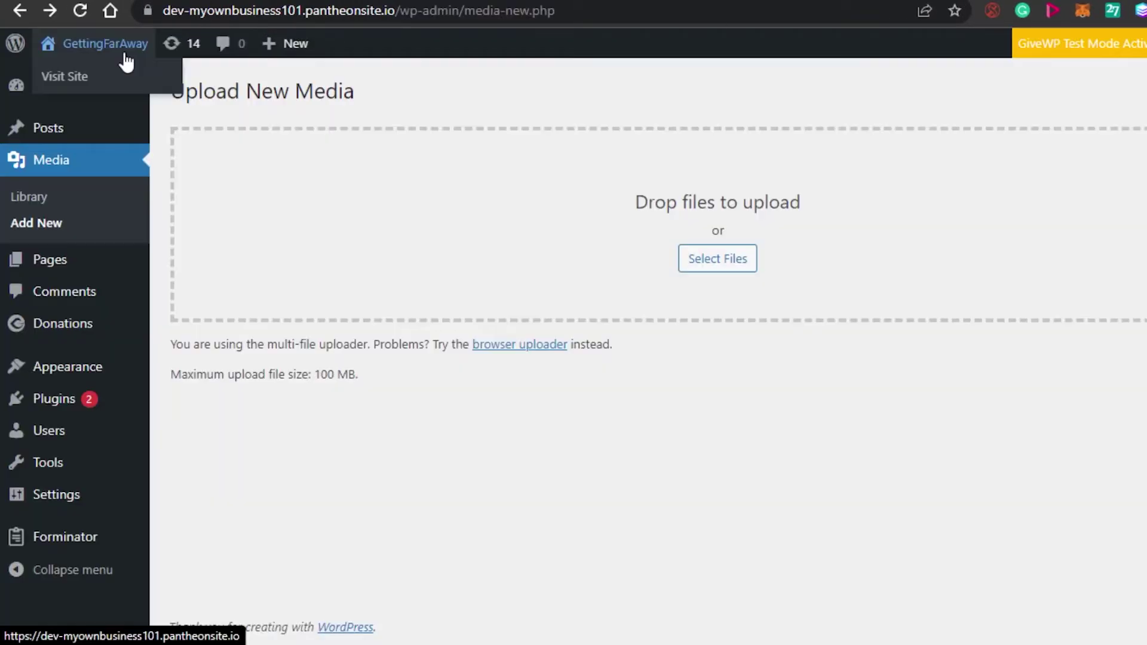
# Visit the site's homepage, then start a new post from the admin bar's + New.
pyautogui.click(112, 75)
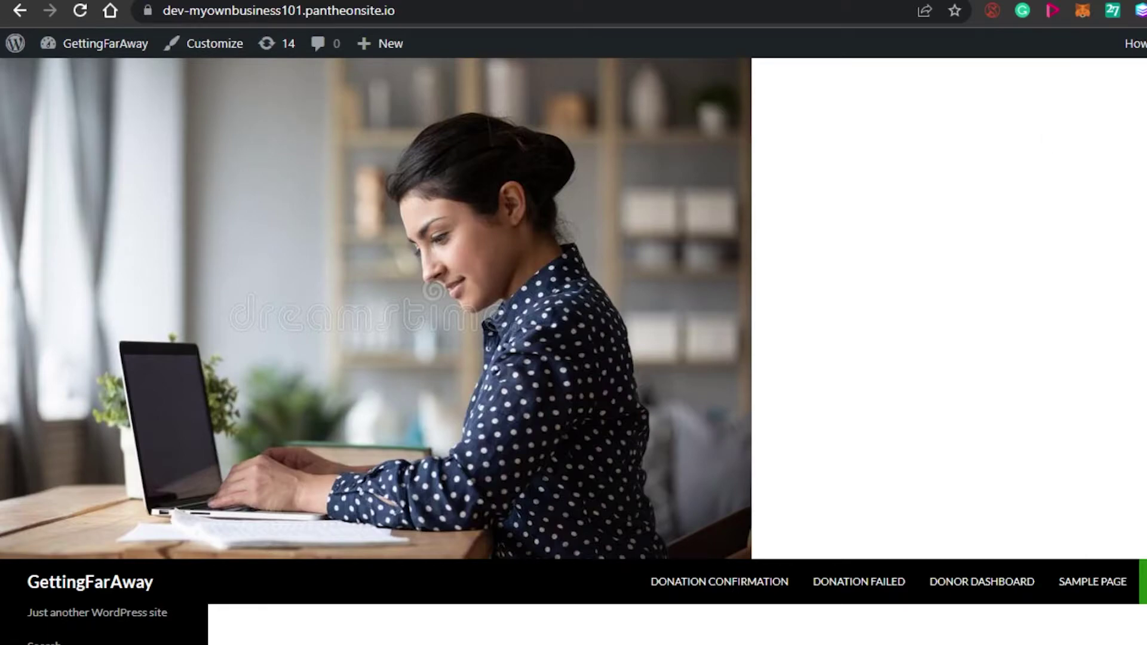
pyautogui.scroll(-8, 950, 310)
pyautogui.scroll(8, 950, 311)
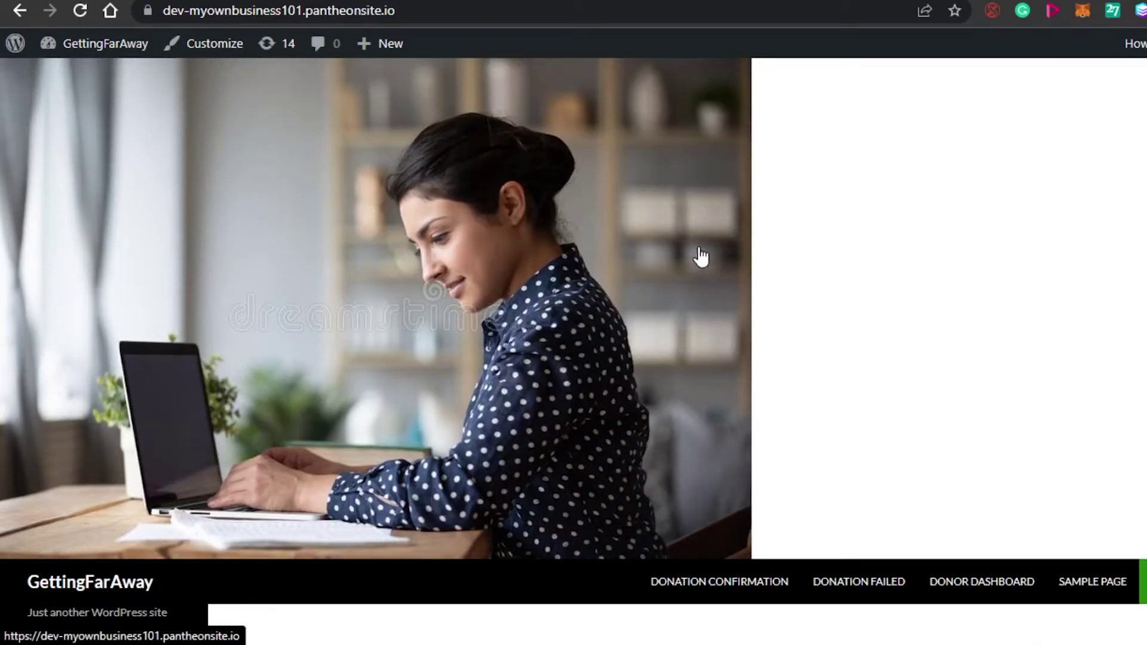
pyautogui.click(377, 37)
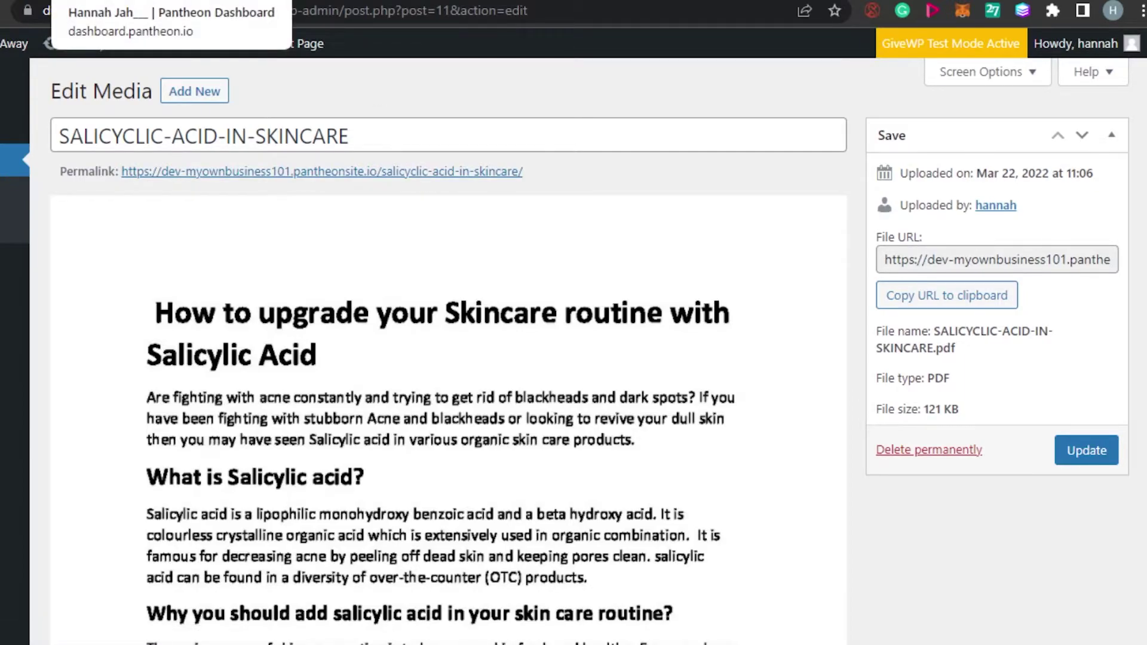
# Switch to the new blank post and expand its Permalink panel in Post settings.
pyautogui.click(263, 1)
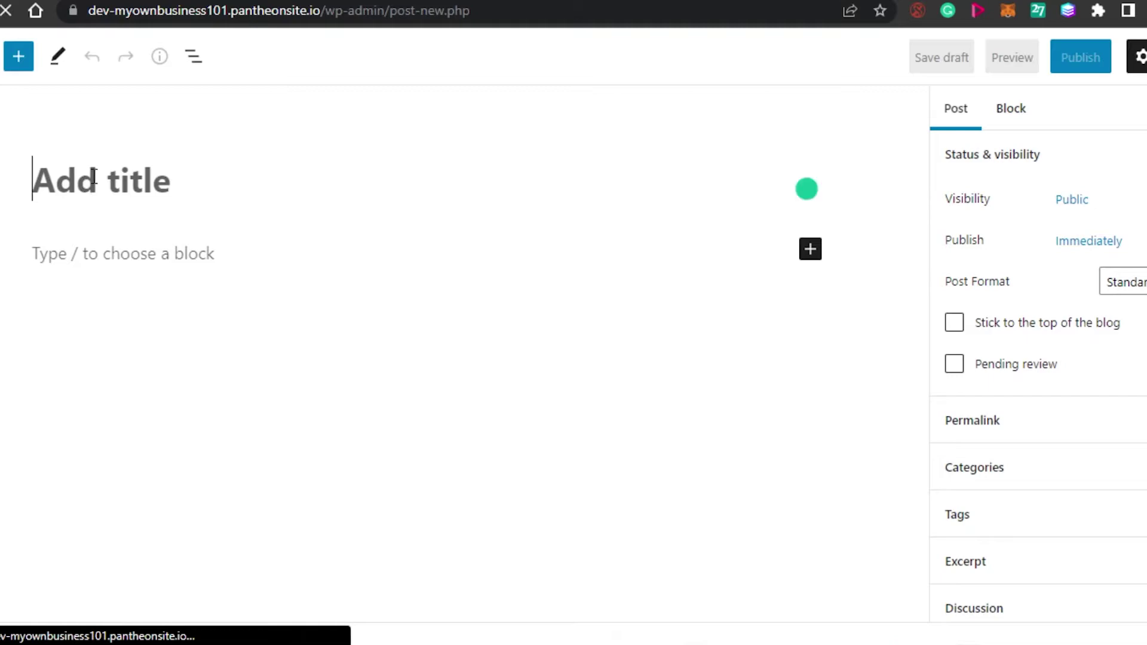
pyautogui.scroll(-2, 1016, 358)
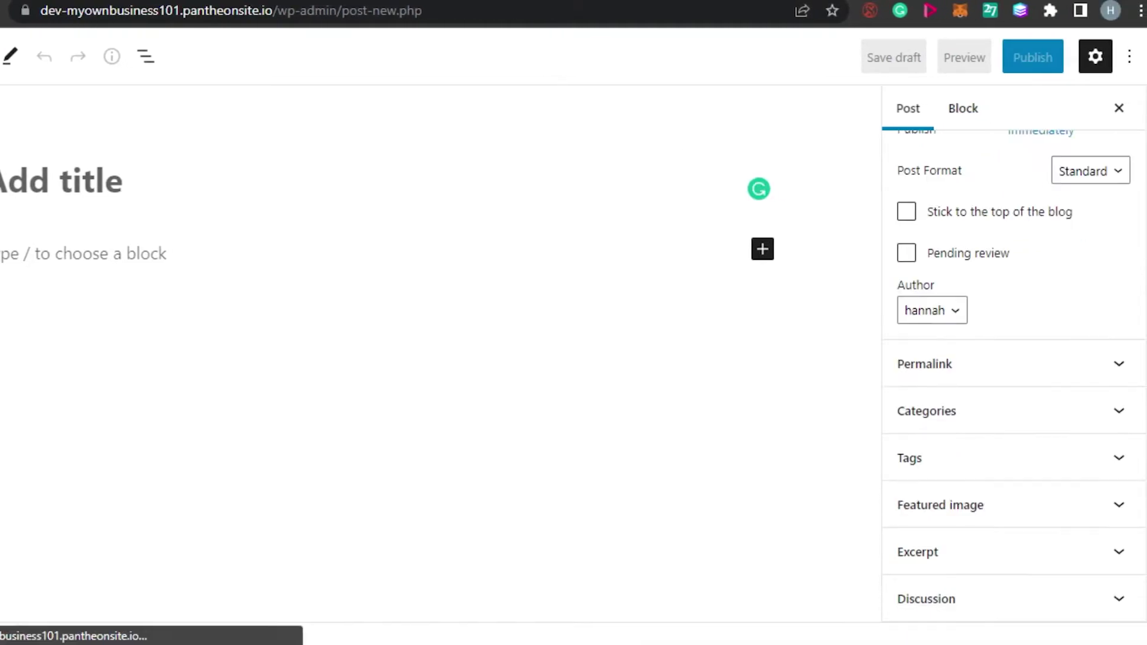
pyautogui.click(1115, 364)
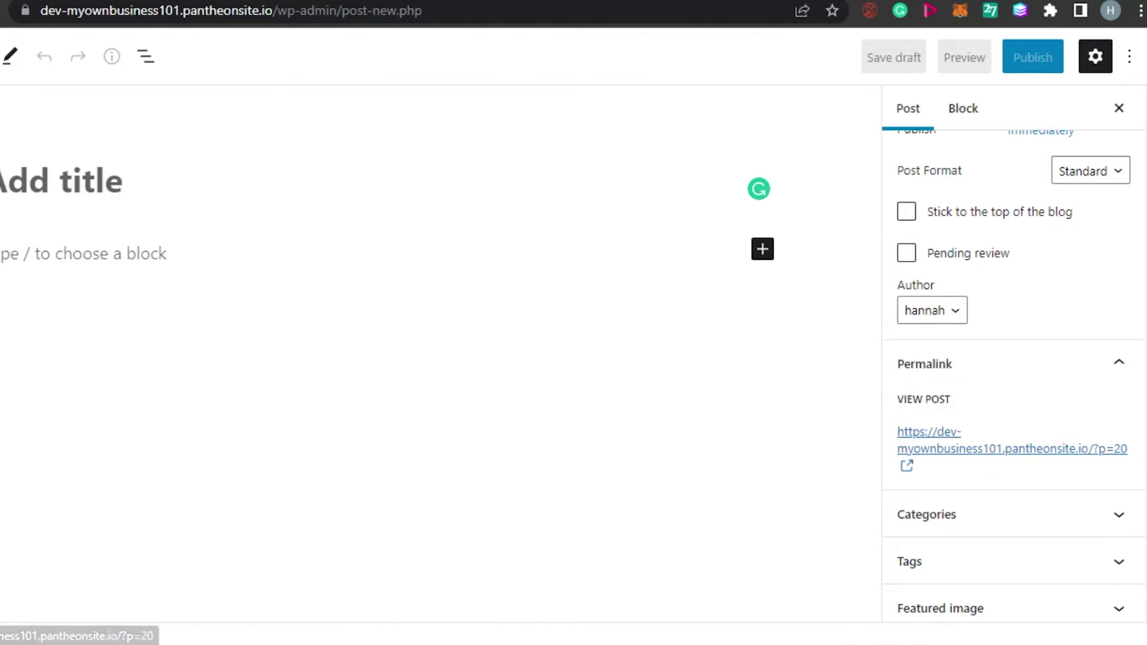
pyautogui.scroll(-2, 1016, 430)
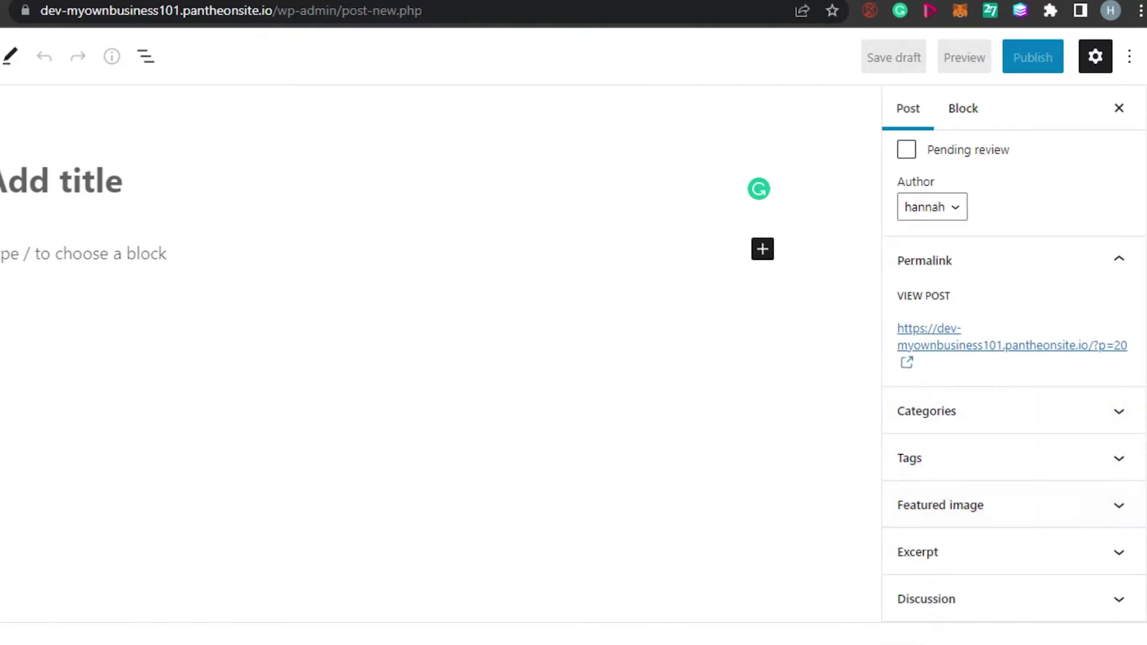
pyautogui.scroll(4, 1016, 359)
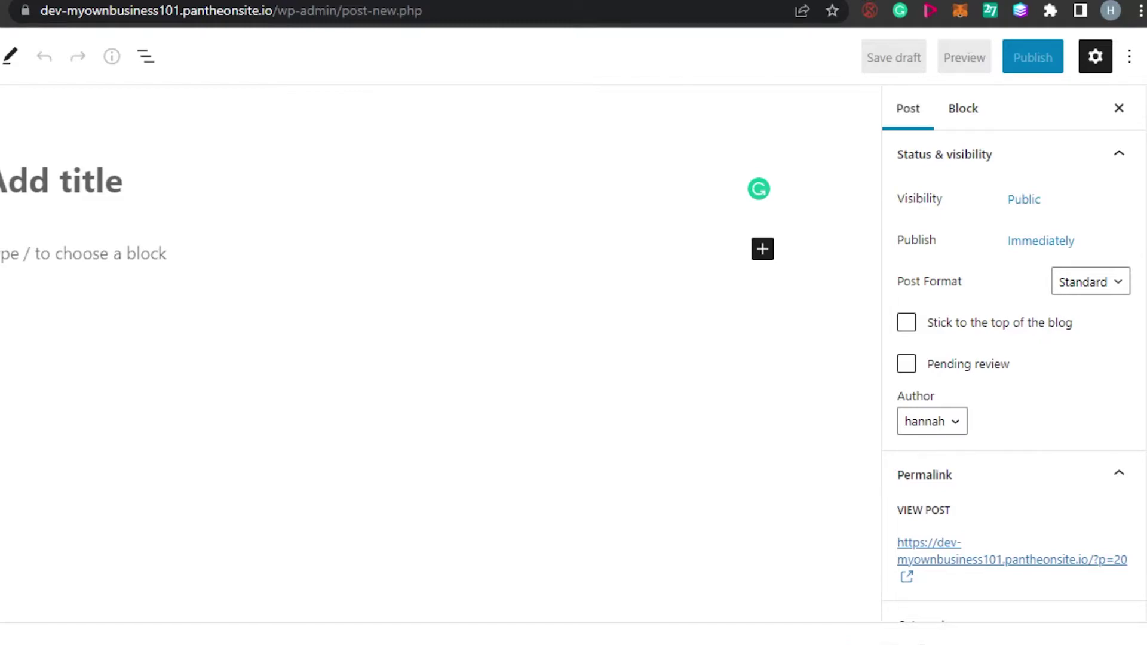
pyautogui.scroll(-4, 1016, 359)
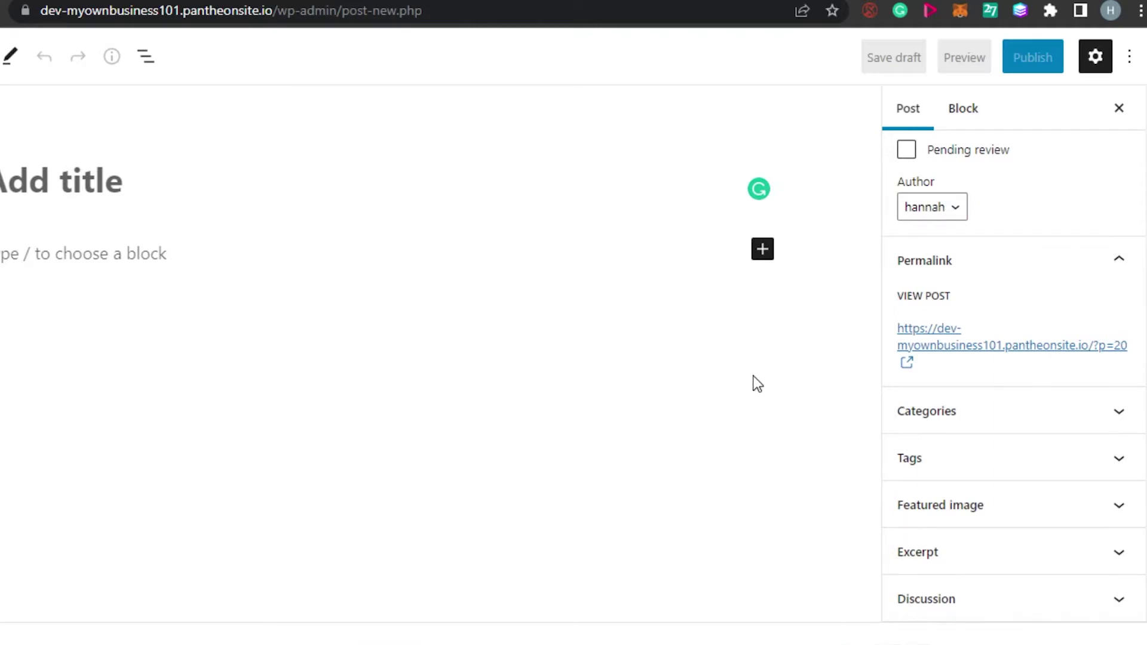
pyautogui.scroll(4, 1004, 328)
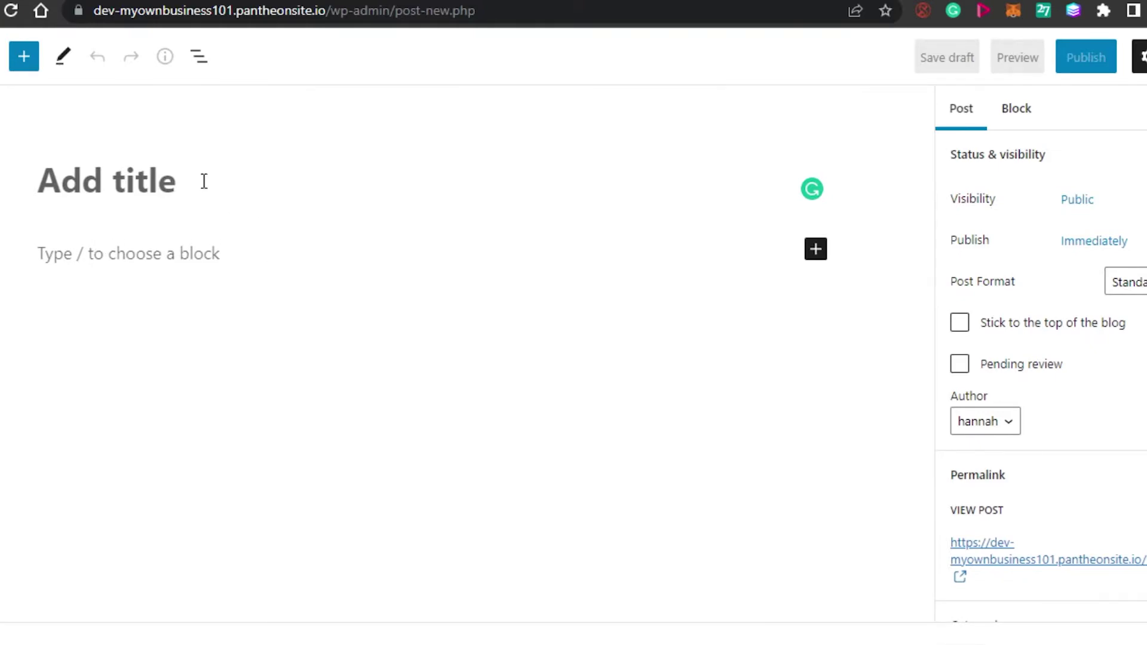
pyautogui.click(64, 56)
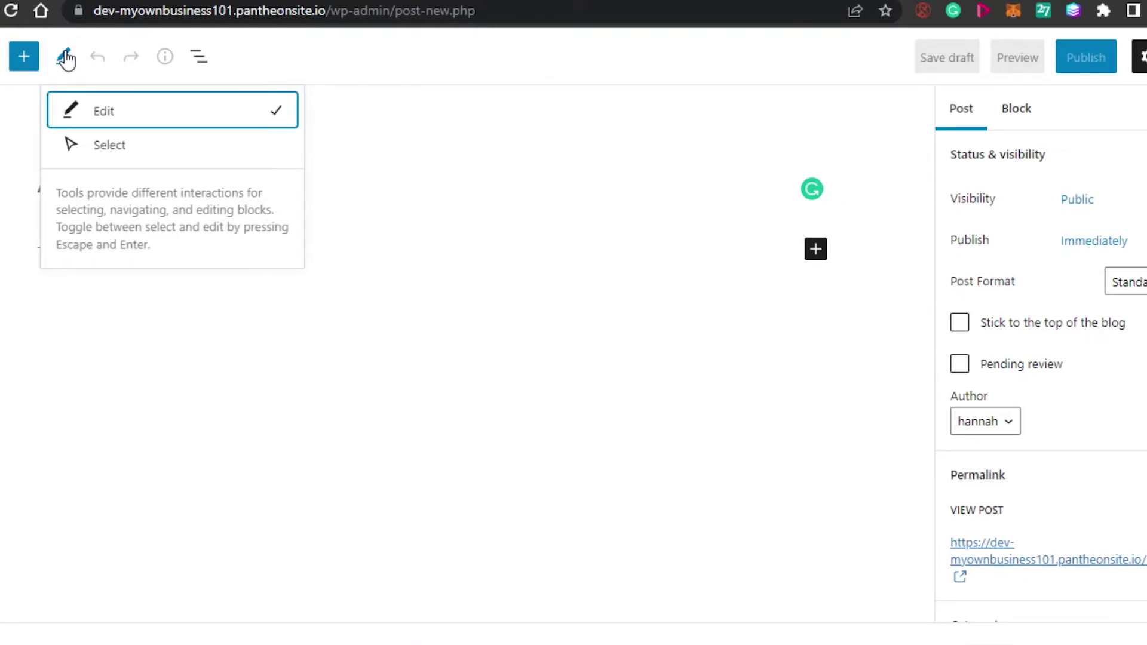
# Toggle the editor between Select and Edit modes, then open the block inserter on the empty paragraph.
pyautogui.click(134, 144)
pyautogui.click(154, 109)
pyautogui.click(433, 160)
pyautogui.click(63, 56)
pyautogui.click(809, 269)
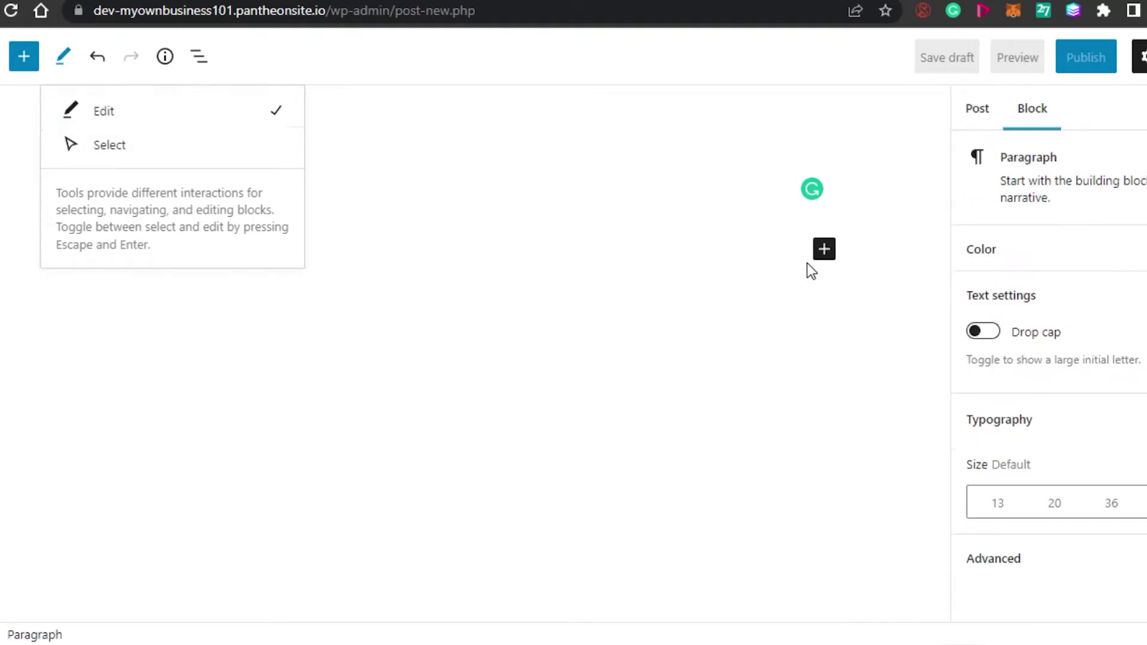
pyautogui.click(829, 254)
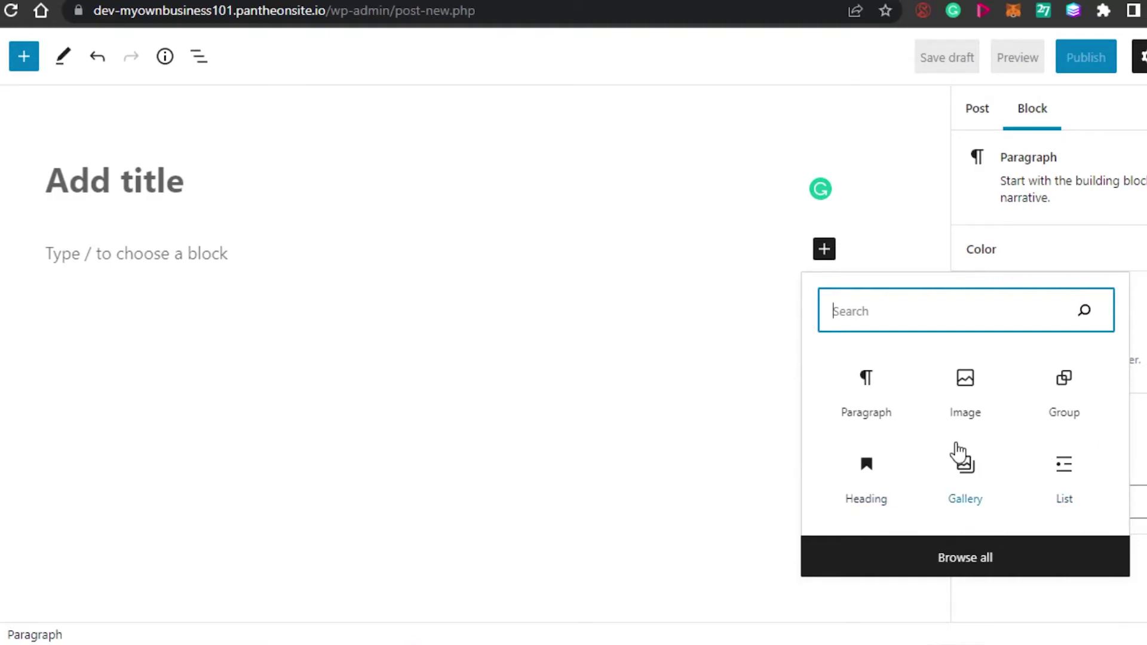
# Insert a Buttons block from the Design section of the full block list.
pyautogui.click(959, 558)
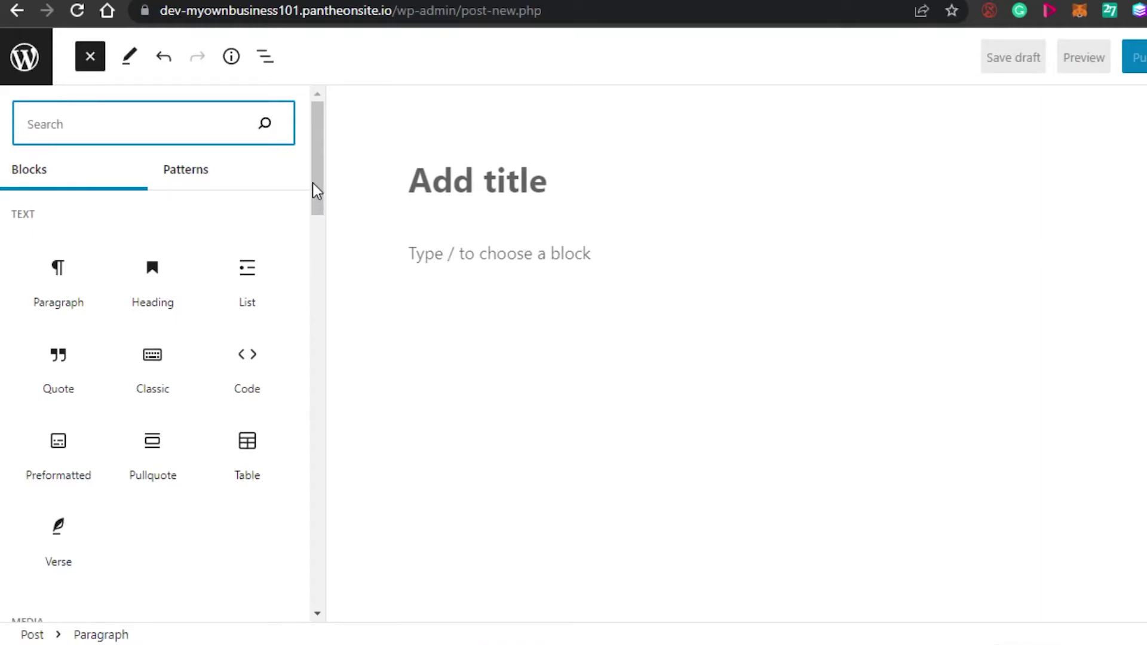
pyautogui.moveTo(315, 189); pyautogui.dragTo(328, 264)
pyautogui.click(327, 264)
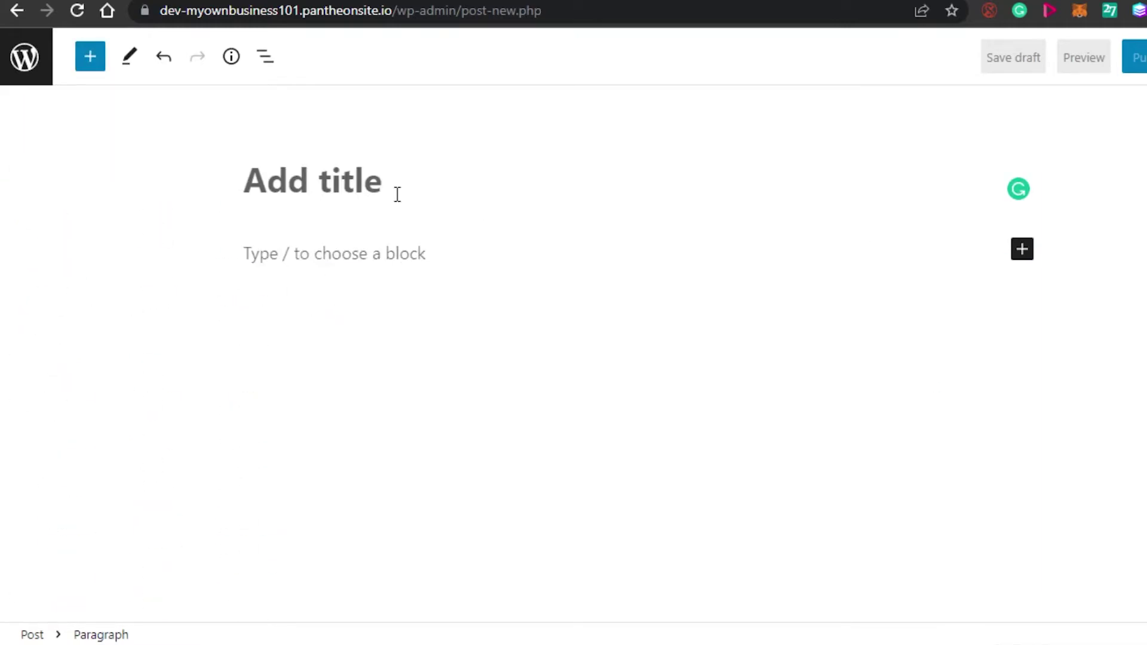
pyautogui.click(1021, 251)
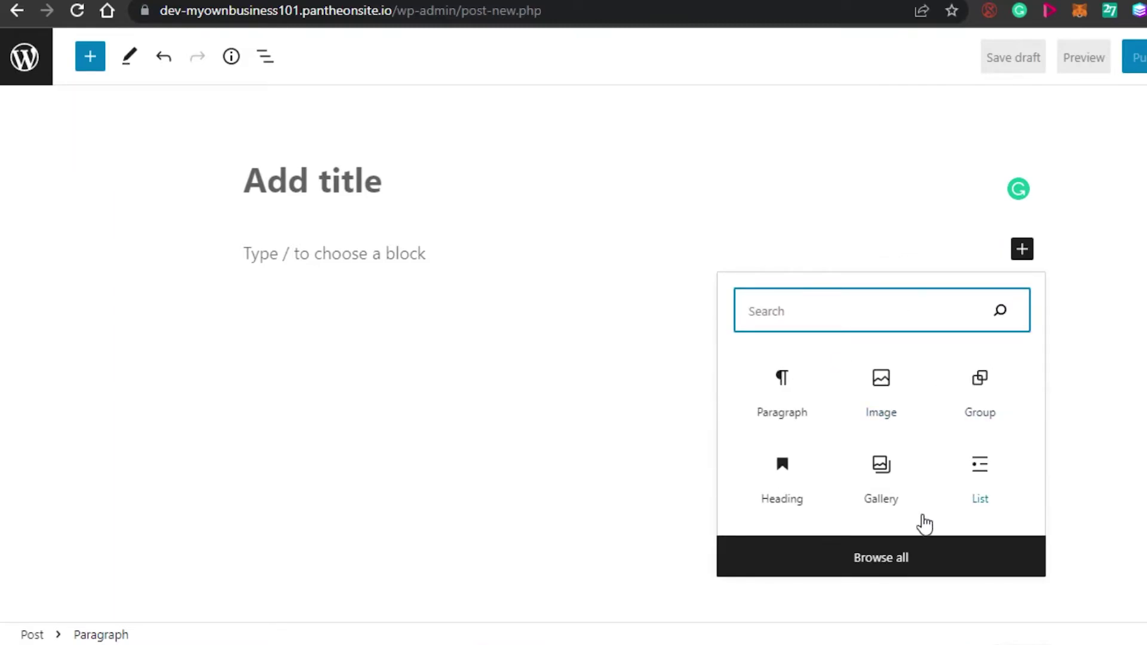
pyautogui.click(920, 556)
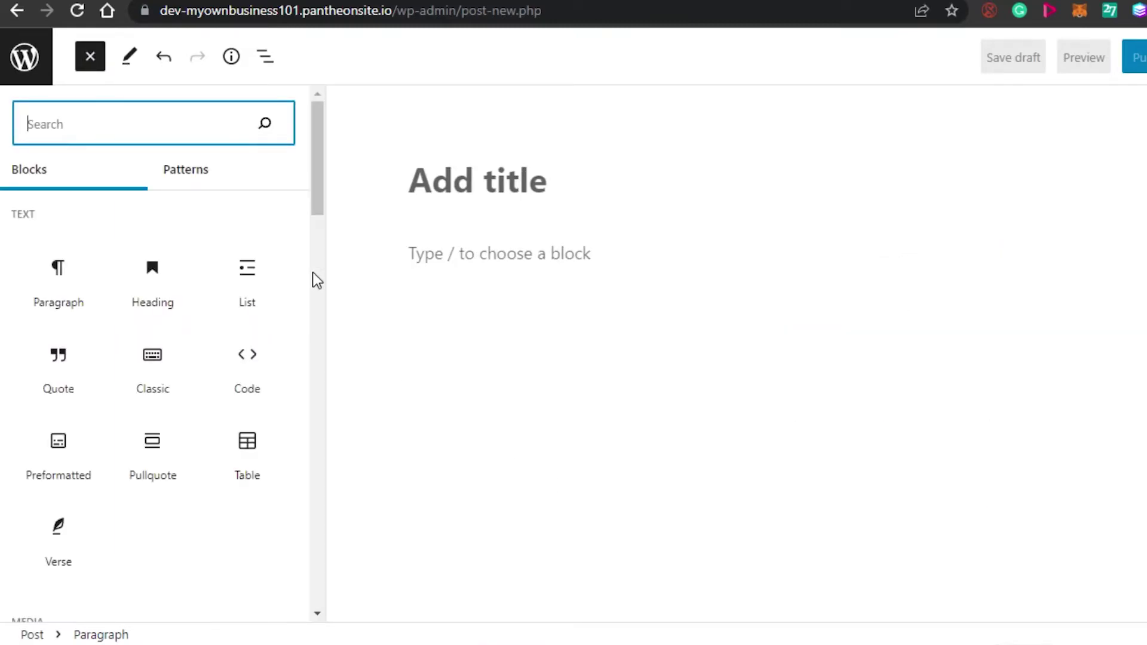
pyautogui.moveTo(320, 143); pyautogui.dragTo(320, 225)
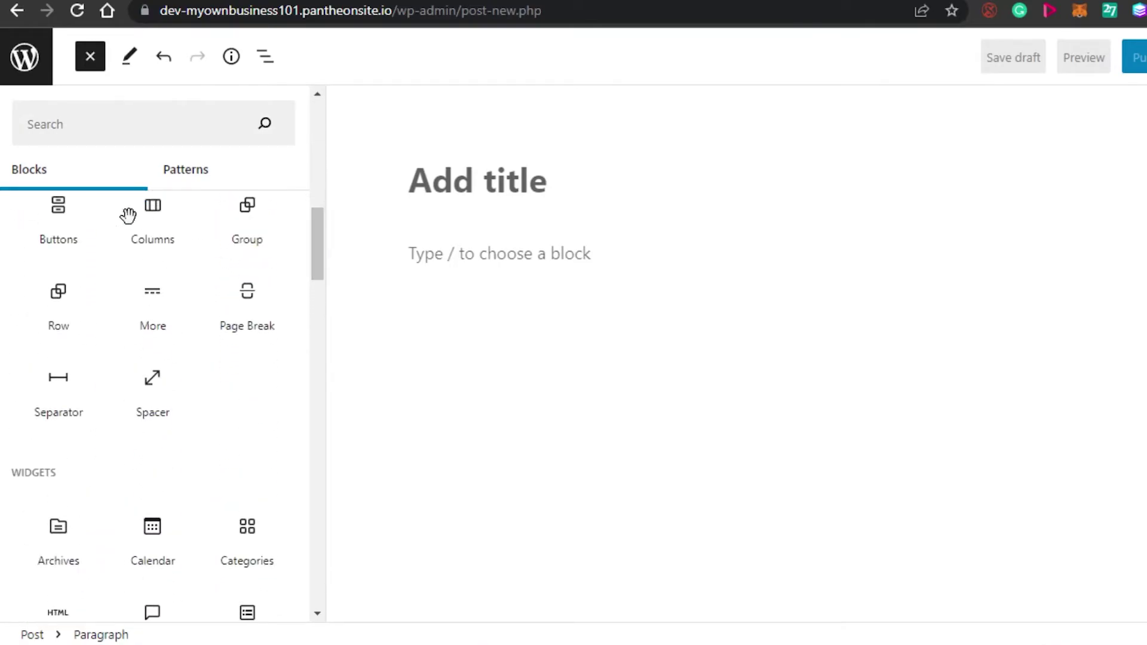
pyautogui.click(58, 212)
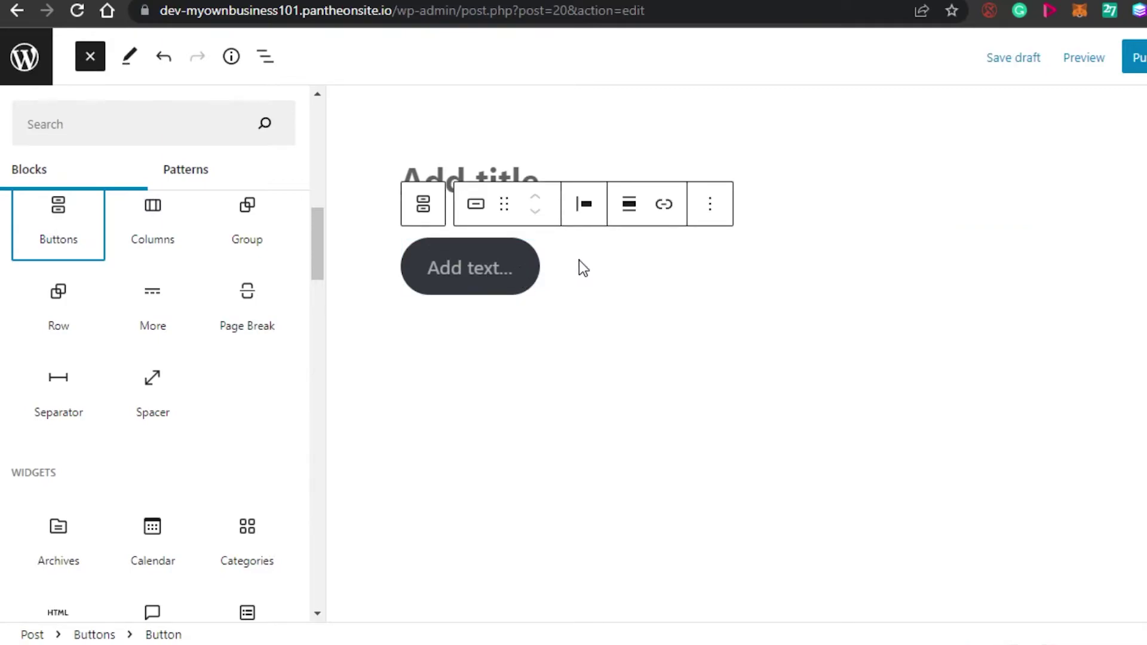
# Label the new button 'Click HERE'.
pyautogui.click(508, 268)
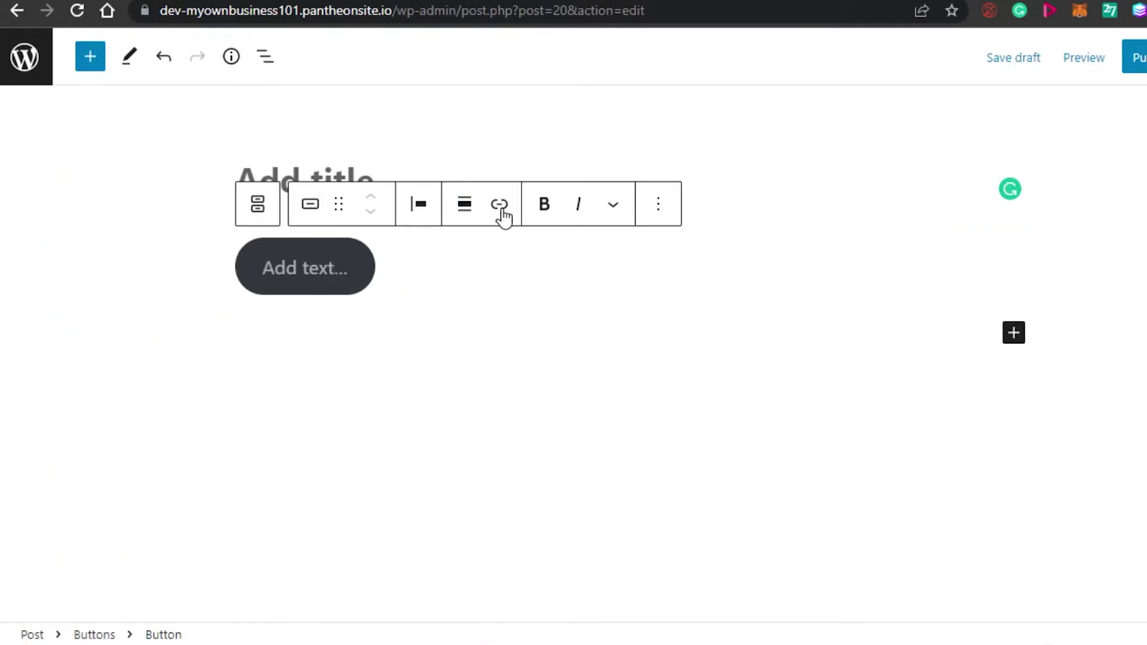
pyautogui.click(258, 286)
pyautogui.write('Click HERE')
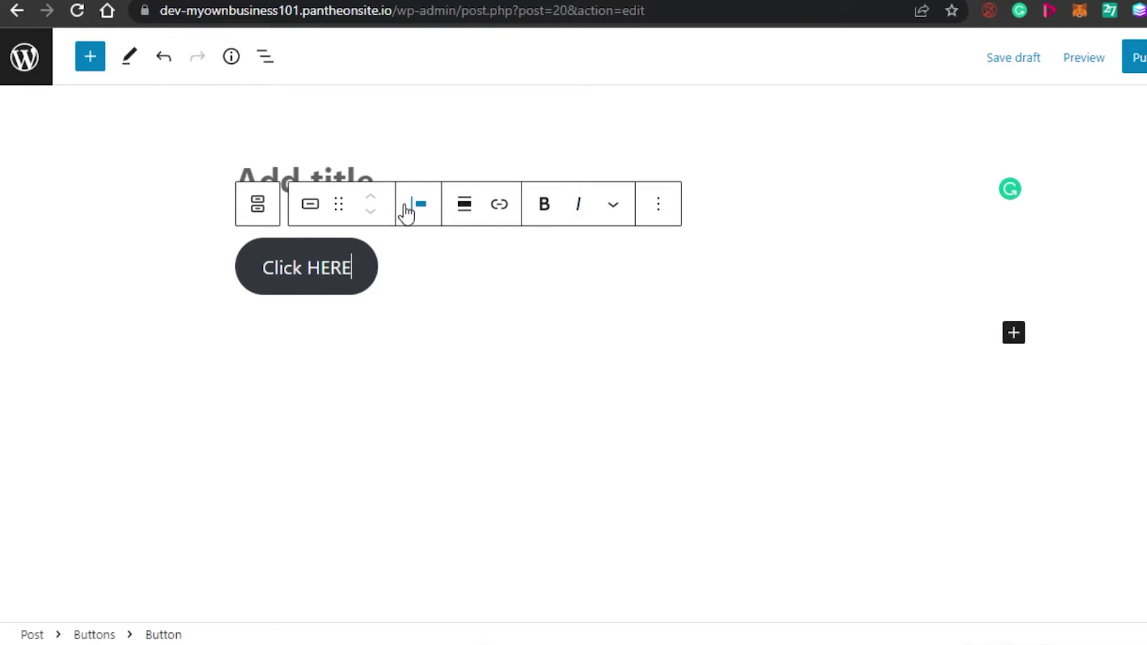
# Paste the copied PDF file address as the Click HERE button's link.
pyautogui.click(499, 204)
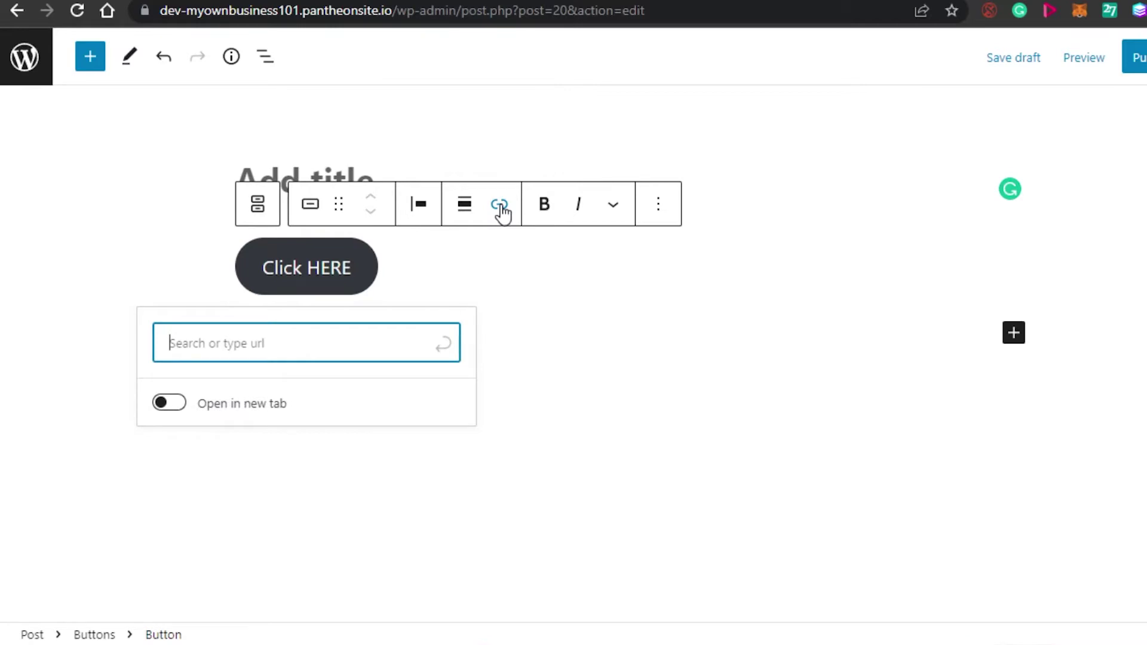
pyautogui.rightClick(225, 345)
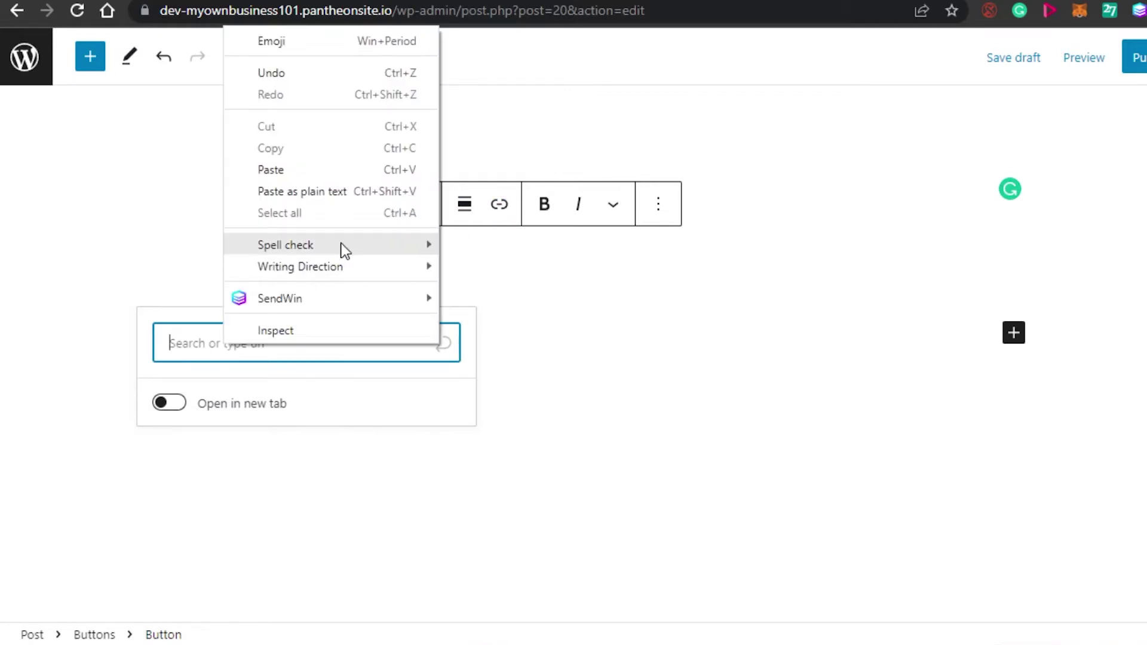
pyautogui.click(310, 175)
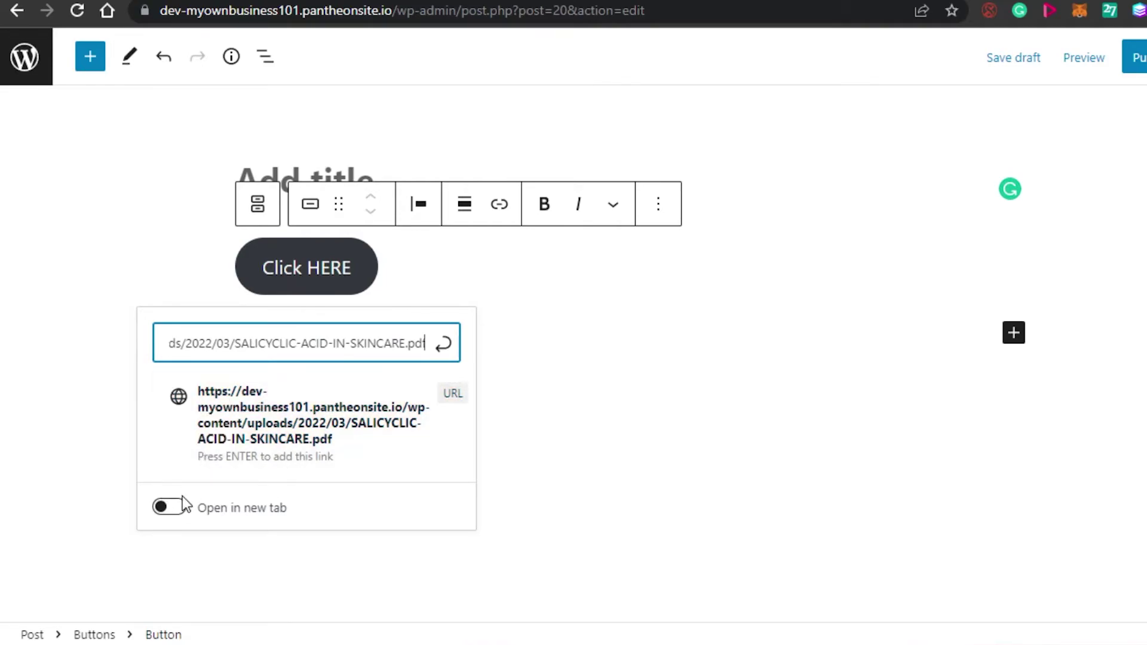
# Turn on 'Open in new tab' for the link, then reselect the button to verify it.
pyautogui.click(183, 513)
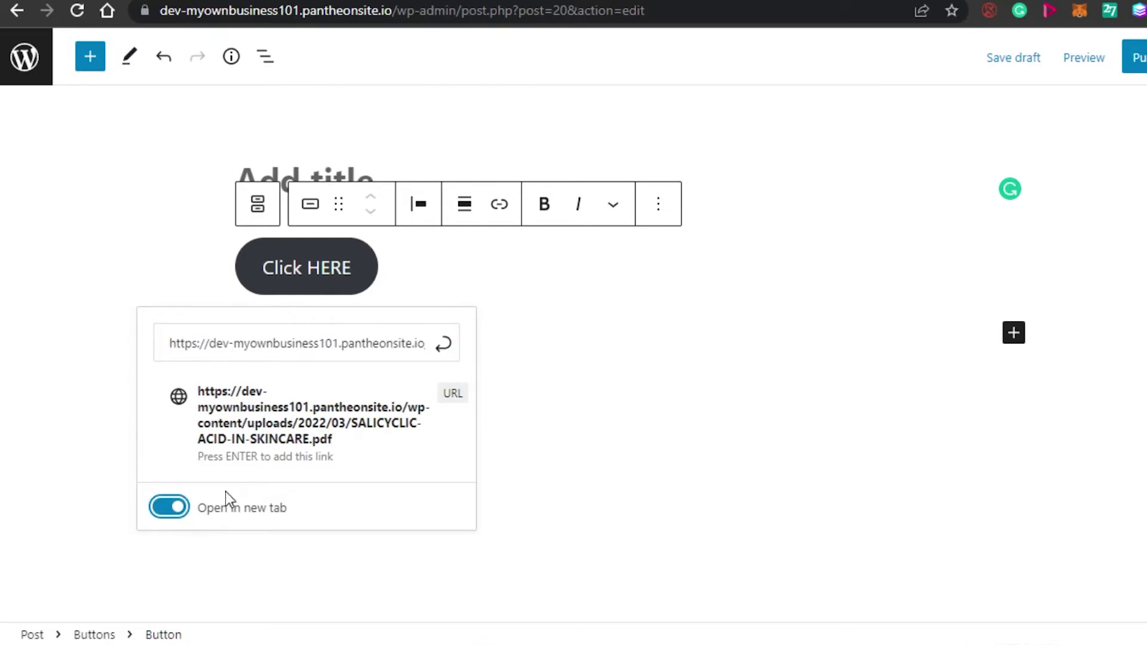
pyautogui.click(495, 391)
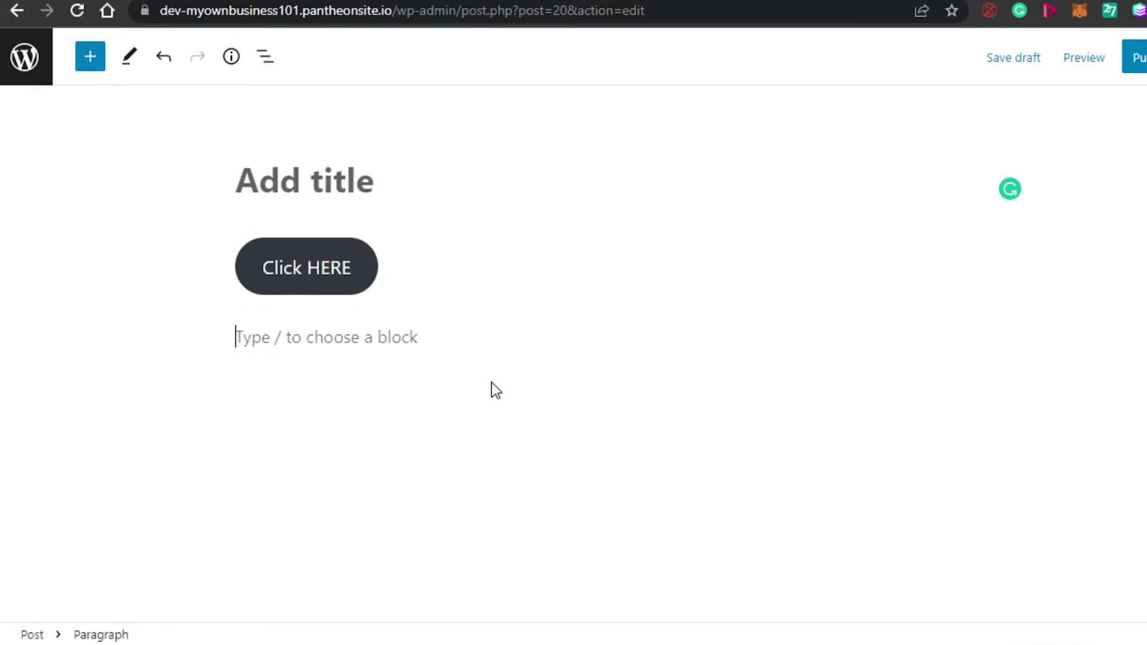
pyautogui.click(310, 274)
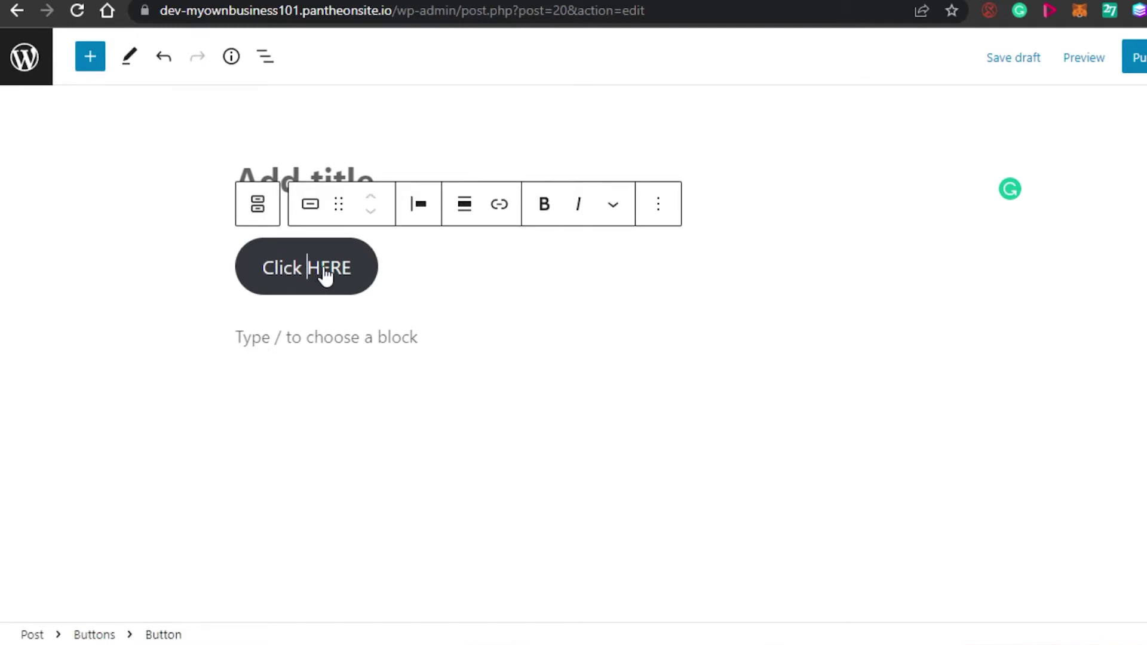
pyautogui.click(499, 205)
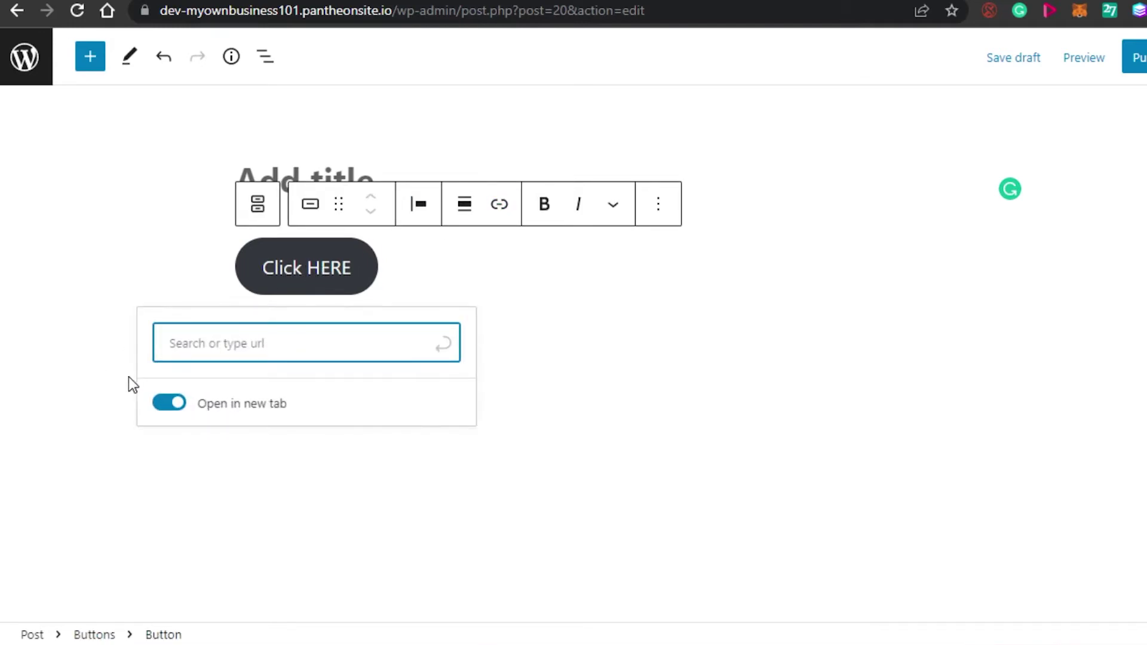
# Deselect the button, then publish the post and confirm in the pre-publish panel.
pyautogui.click(269, 179)
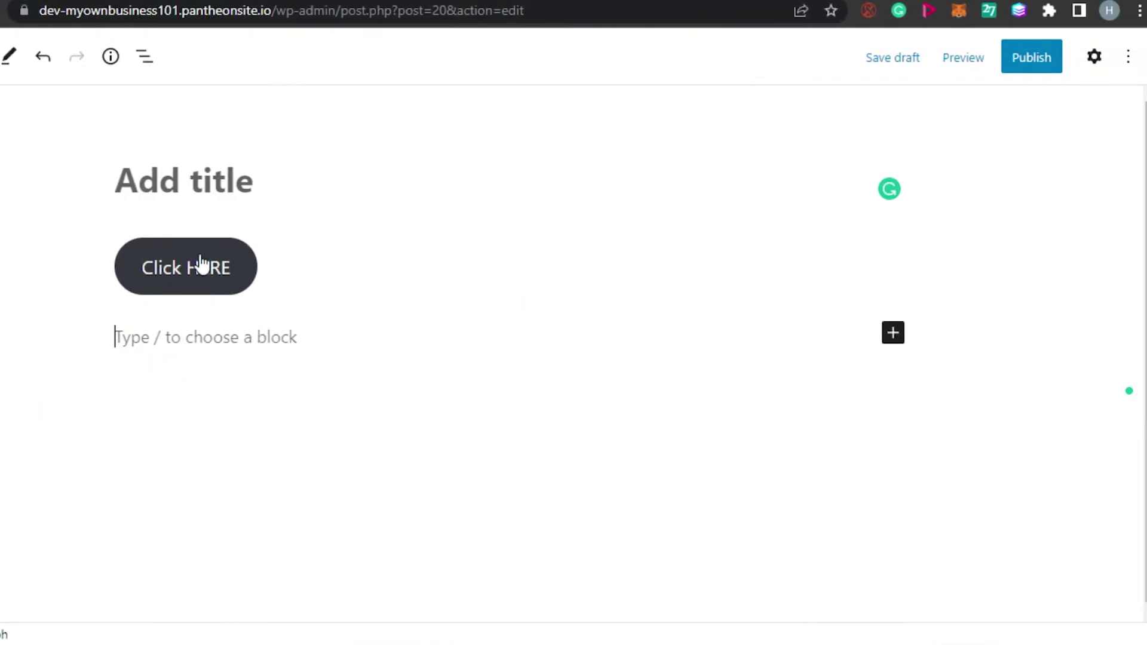
pyautogui.click(1011, 56)
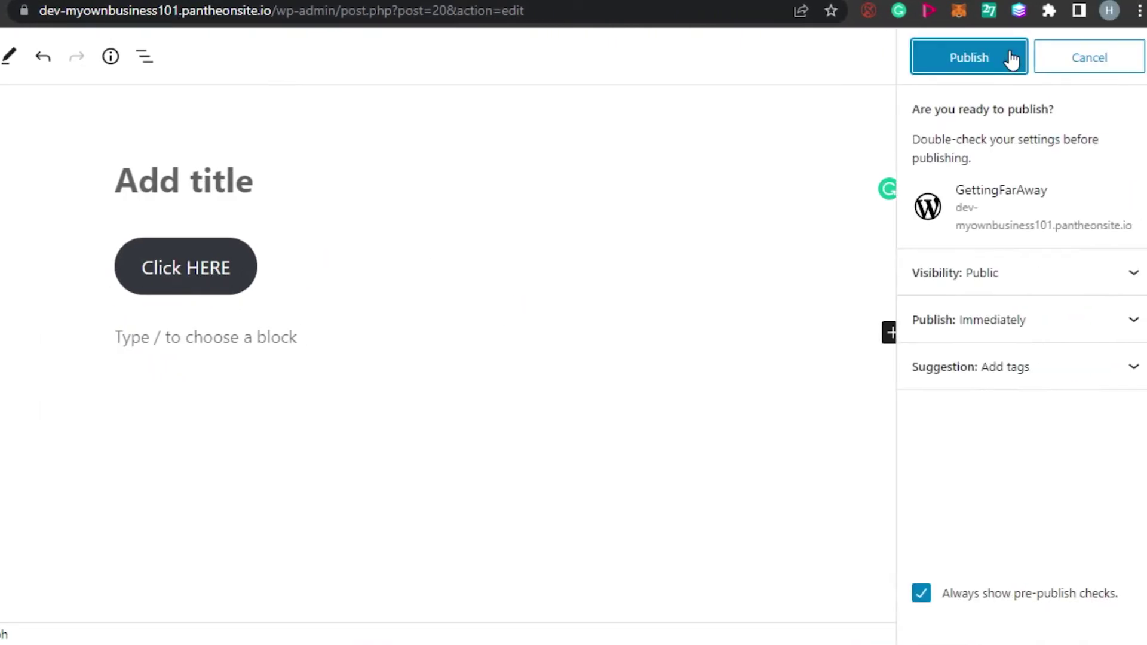
pyautogui.click(981, 62)
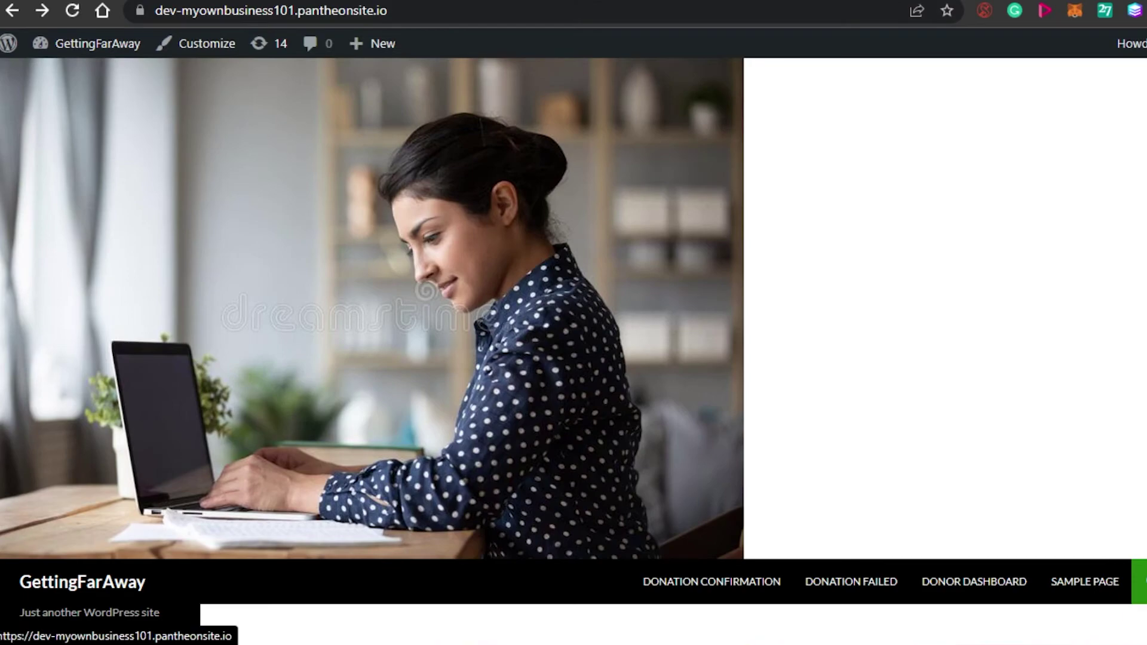
# Scroll to the new post on the homepage and follow its Click HERE button to SALICYCLIC-ACID-IN-SKINCARE.pdf.
pyautogui.scroll(-6, 287, 186)
pyautogui.scroll(6, 388, 149)
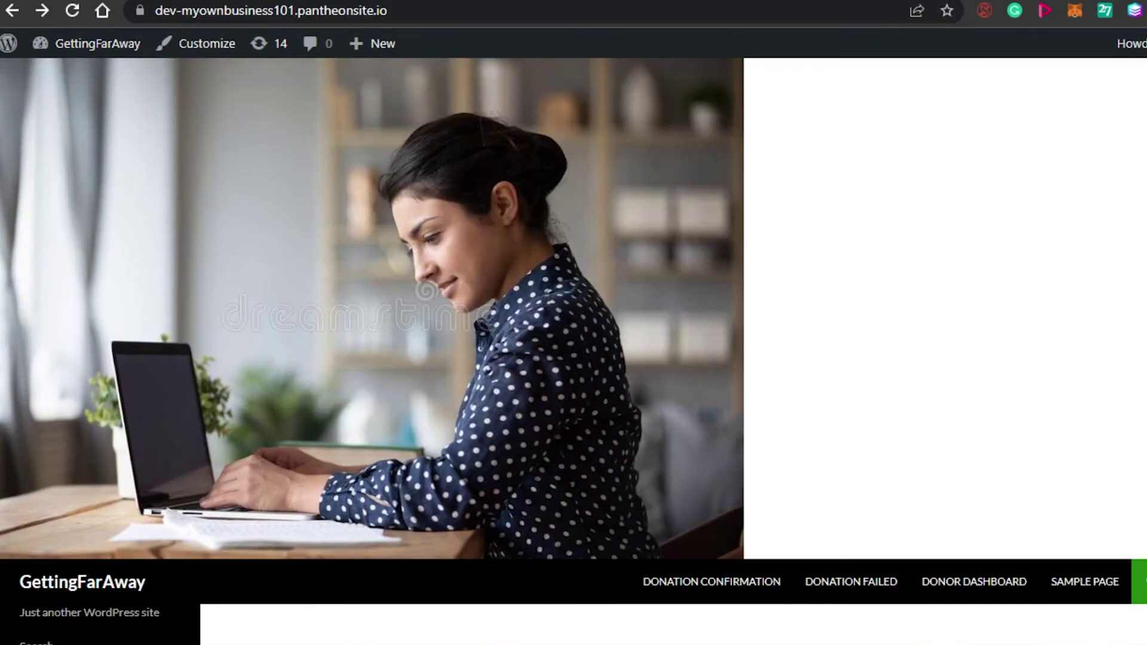
pyautogui.scroll(-6, 385, 386)
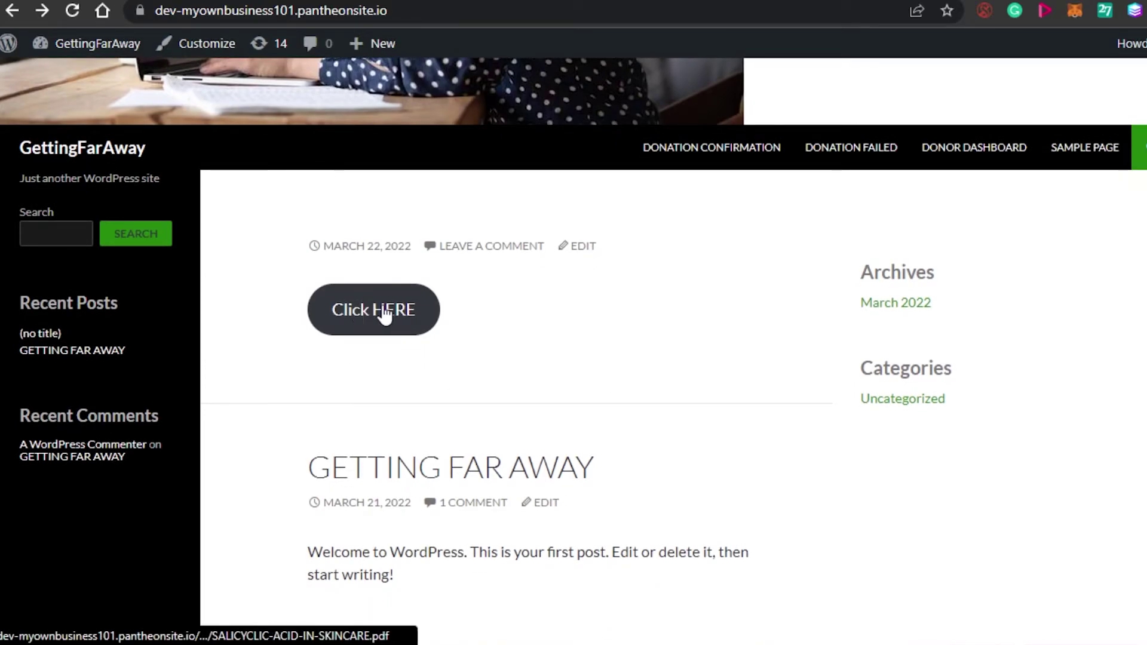
pyautogui.click(386, 312)
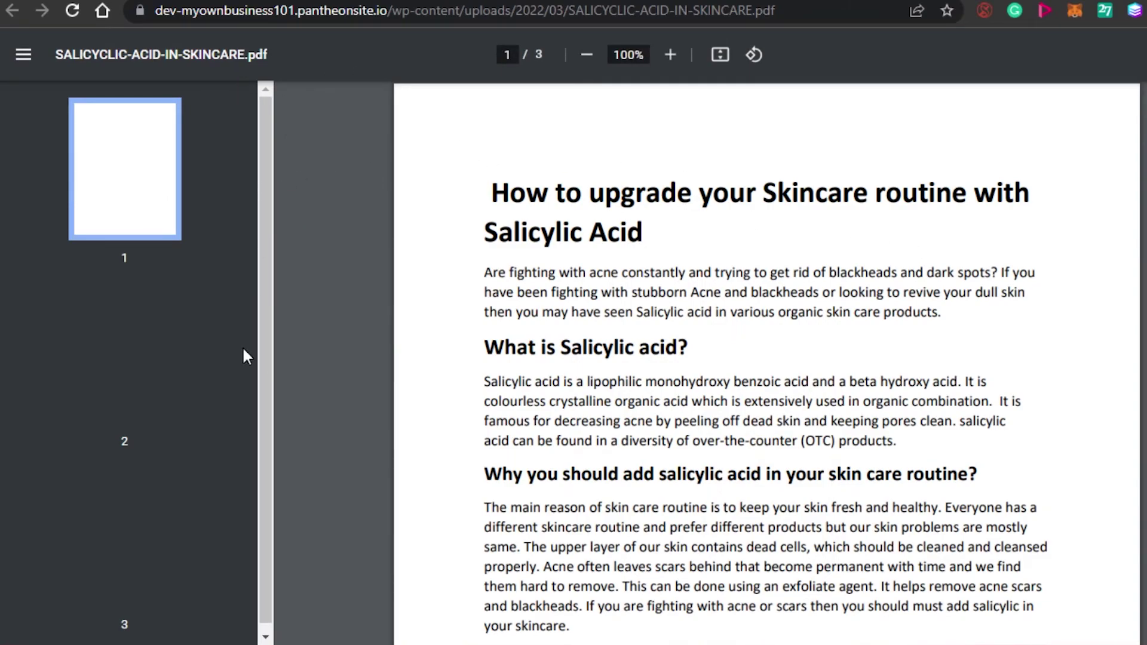
# Jump to page 2, scroll through all three PDF pages, return to the top, then go back to Edit Media.
pyautogui.click(91, 360)
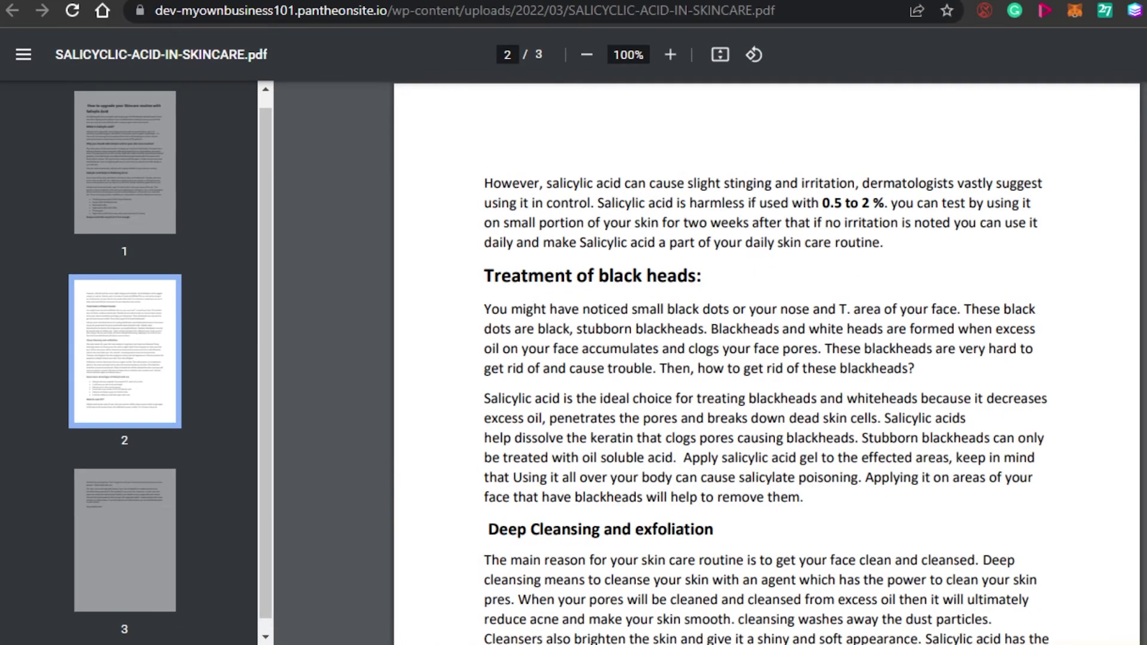
pyautogui.scroll(-10, 767, 363)
pyautogui.scroll(-7, 767, 363)
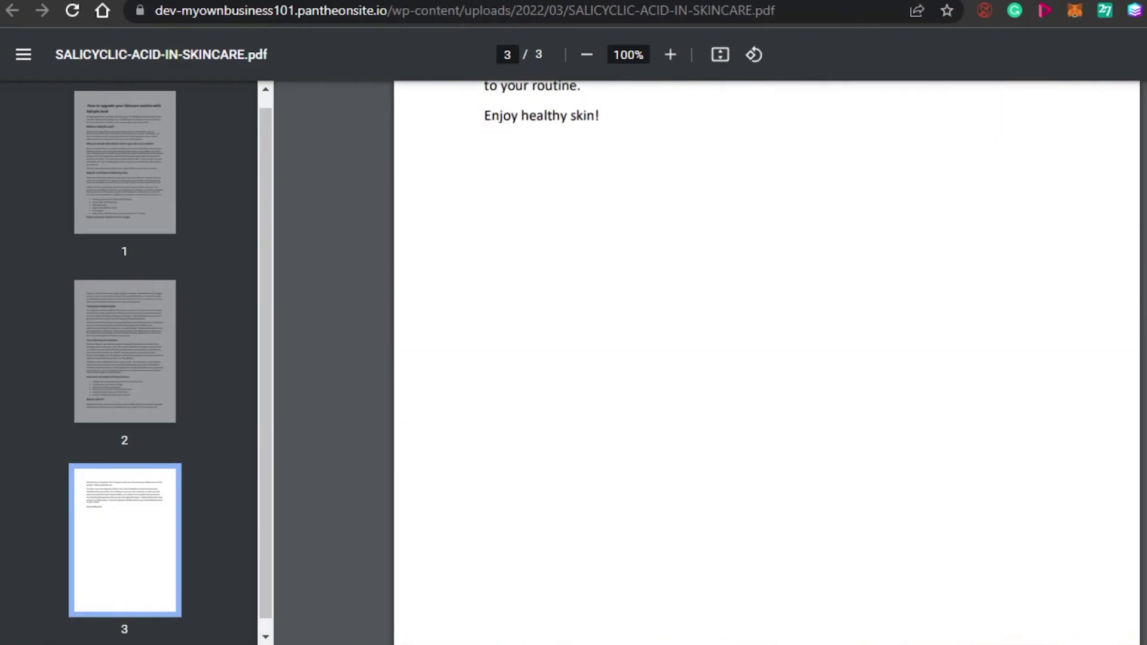
pyautogui.scroll(17, 767, 363)
pyautogui.scroll(15, 767, 363)
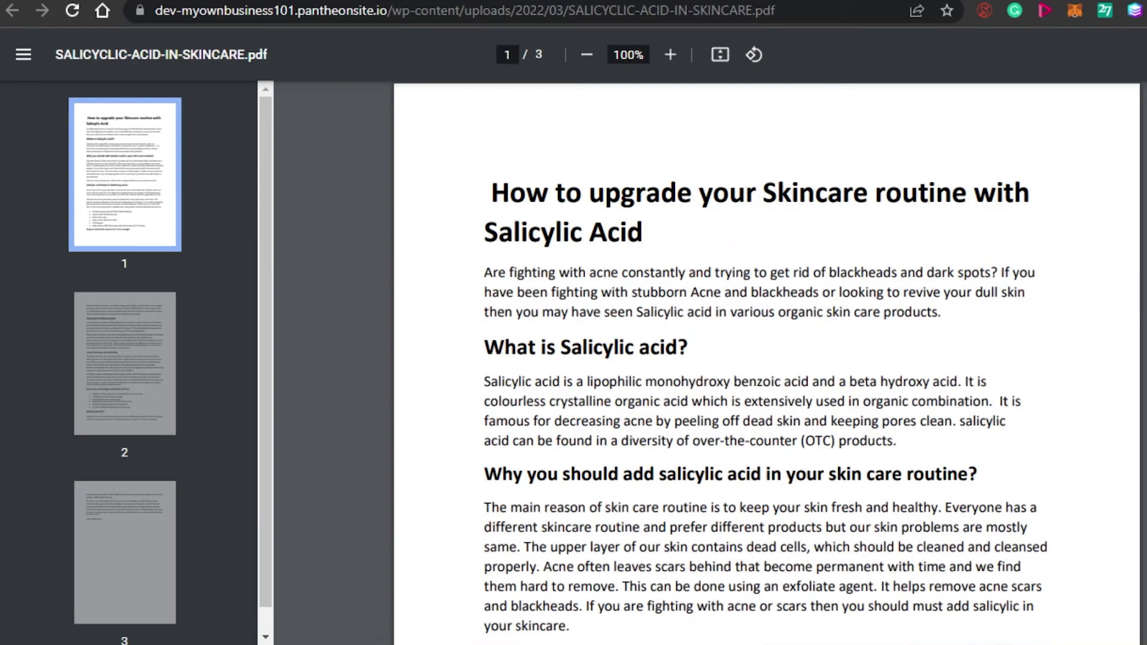
pyautogui.moveTo(261, 166); pyautogui.dragTo(672, 130)
pyautogui.scroll(-5, 769, 359)
pyautogui.scroll(5, 768, 359)
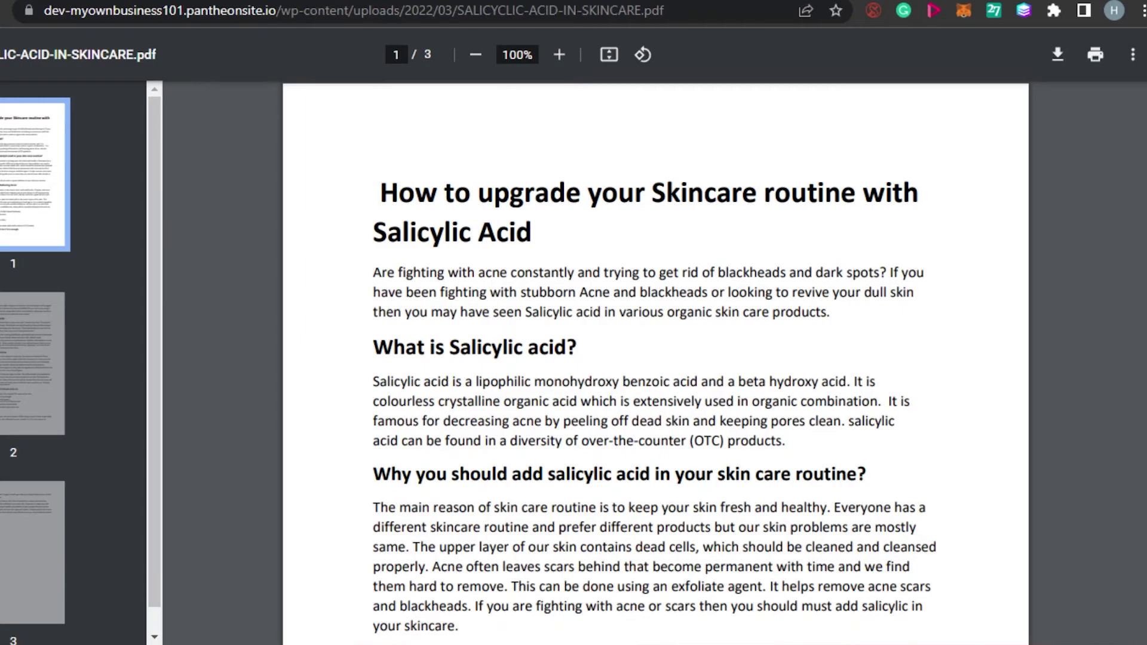
pyautogui.scroll(-15, 656, 358)
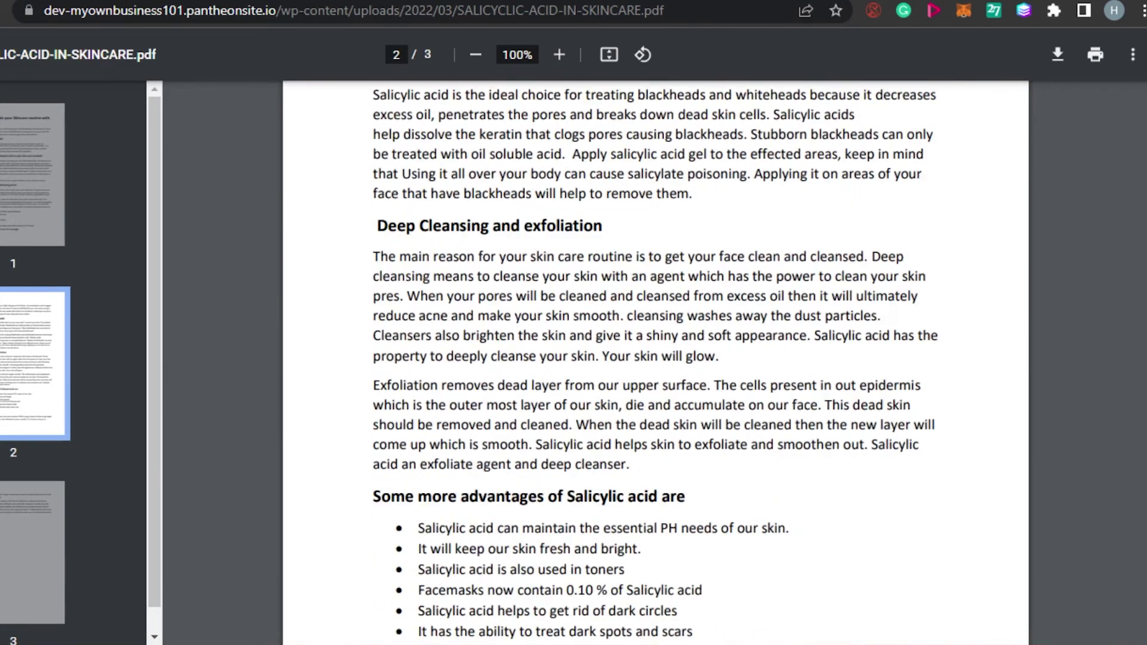
pyautogui.press('Home')
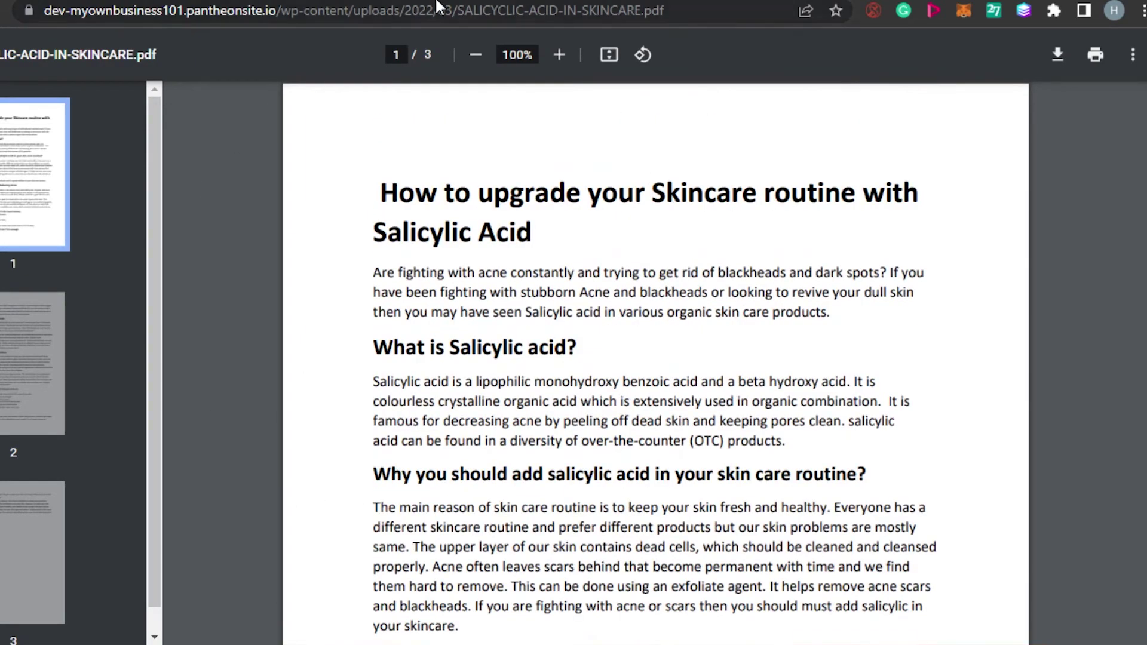
pyautogui.hotkey('alt', 'Left')
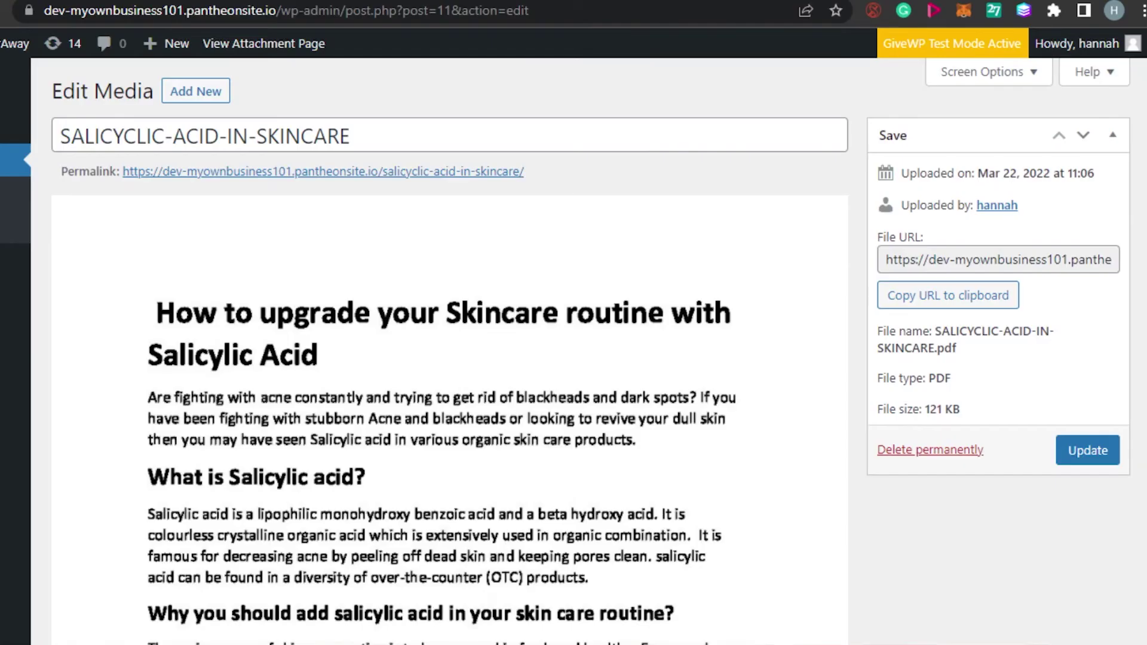
# Return to the site homepage, scroll to the post, and open the PDF from Click HERE again.
pyautogui.hotkey('alt', 'Right')
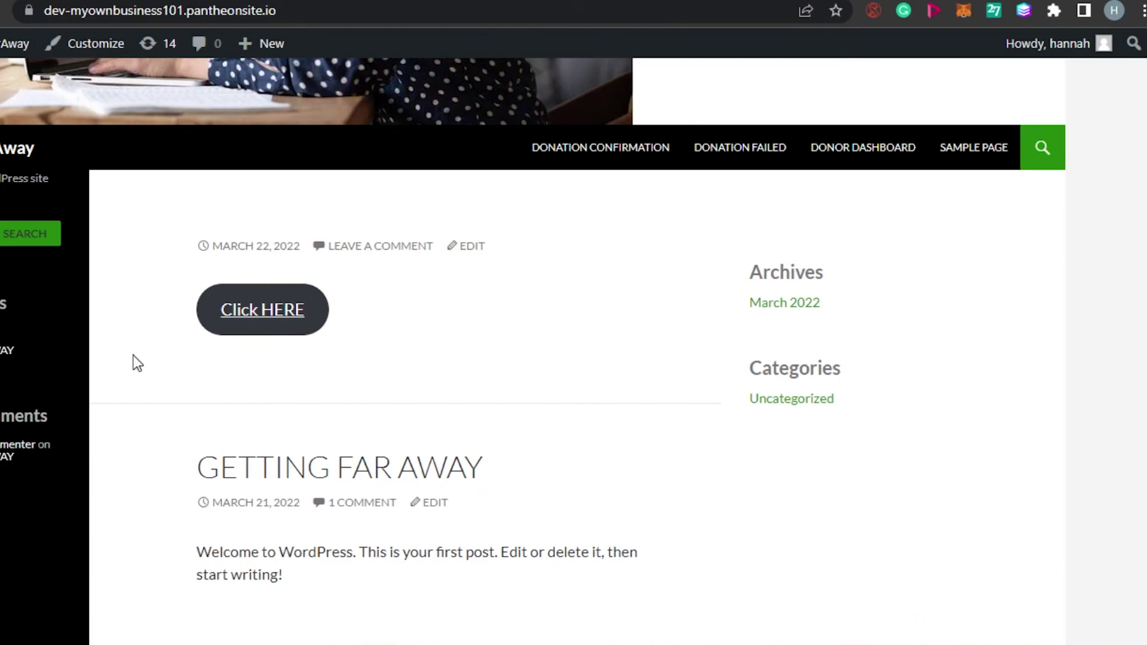
pyautogui.click(220, 332)
pyautogui.scroll(5, 533, 343)
pyautogui.scroll(-5, 533, 344)
pyautogui.scroll(-3, 830, 215)
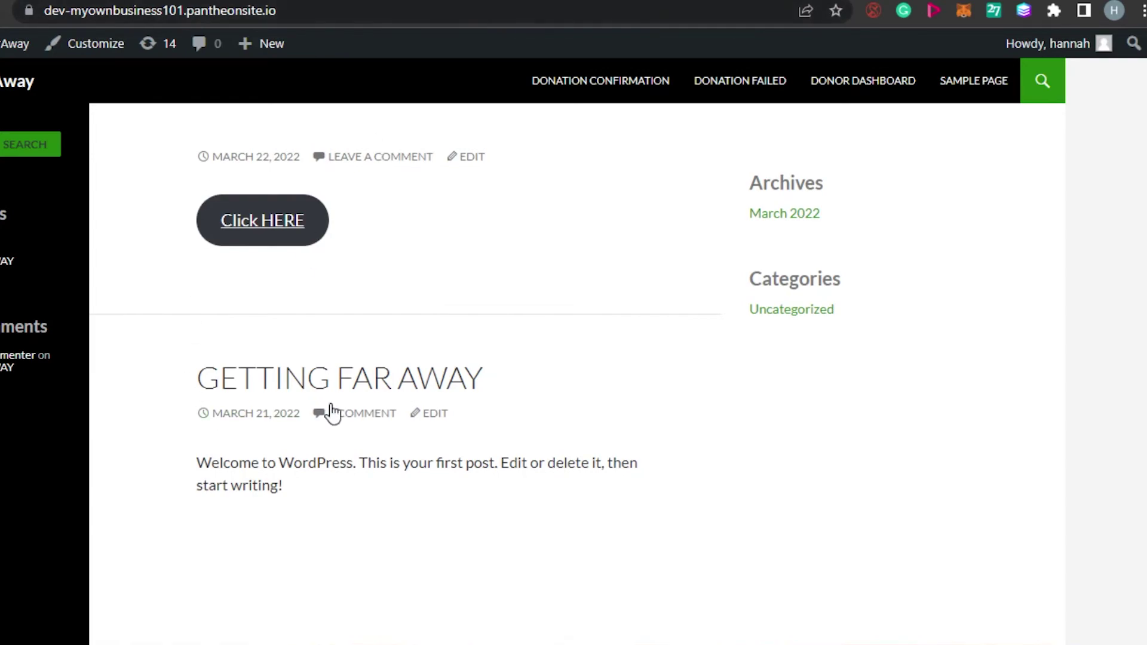
pyautogui.click(263, 220)
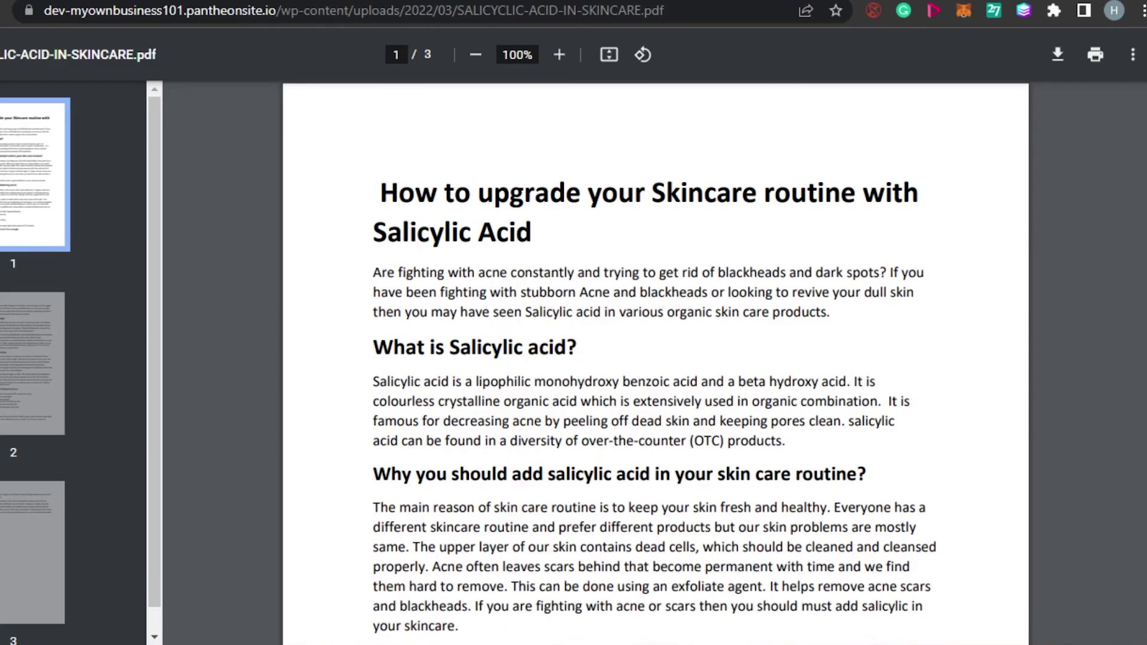
# Go back from the PDF, scroll the Edit Media page, and return to the site homepage.
pyautogui.hotkey('alt', 'Left')
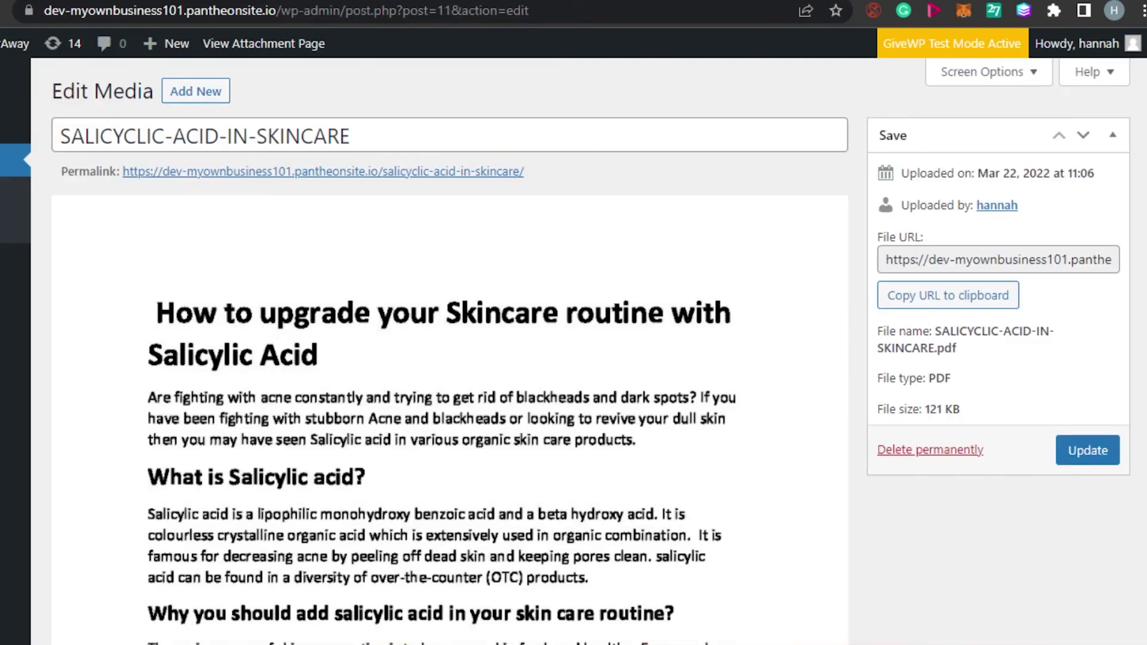
pyautogui.scroll(-5, 966, 395)
pyautogui.scroll(5, 966, 395)
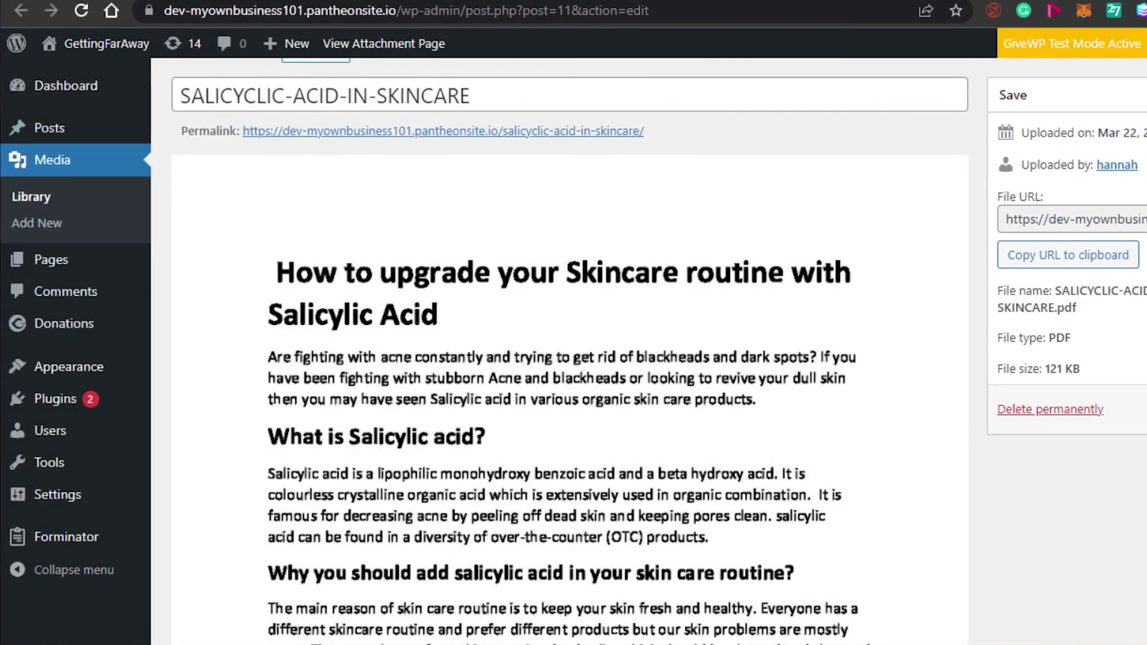
pyautogui.scroll(1, 649, 351)
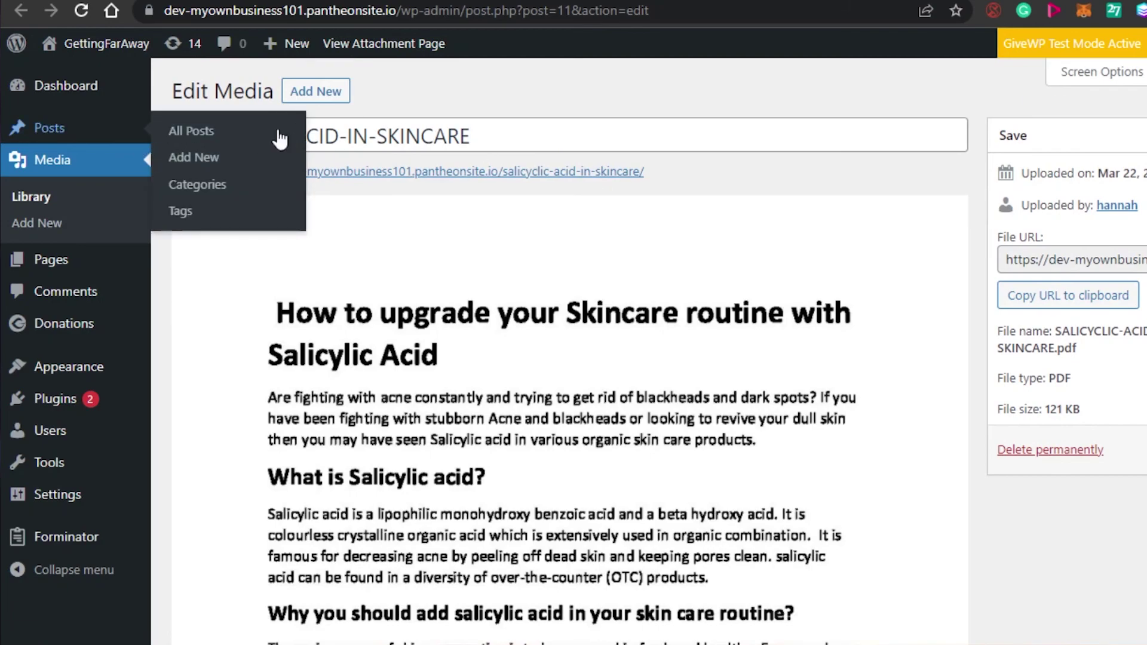
pyautogui.scroll(-10, 1037, 93)
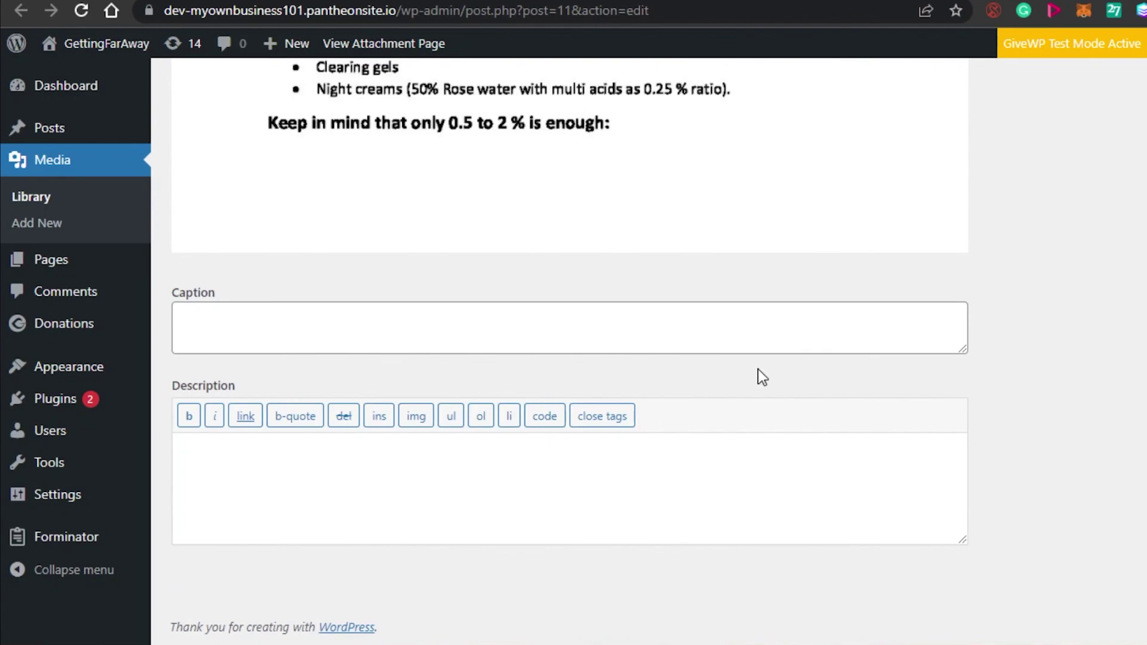
pyautogui.press('Home')
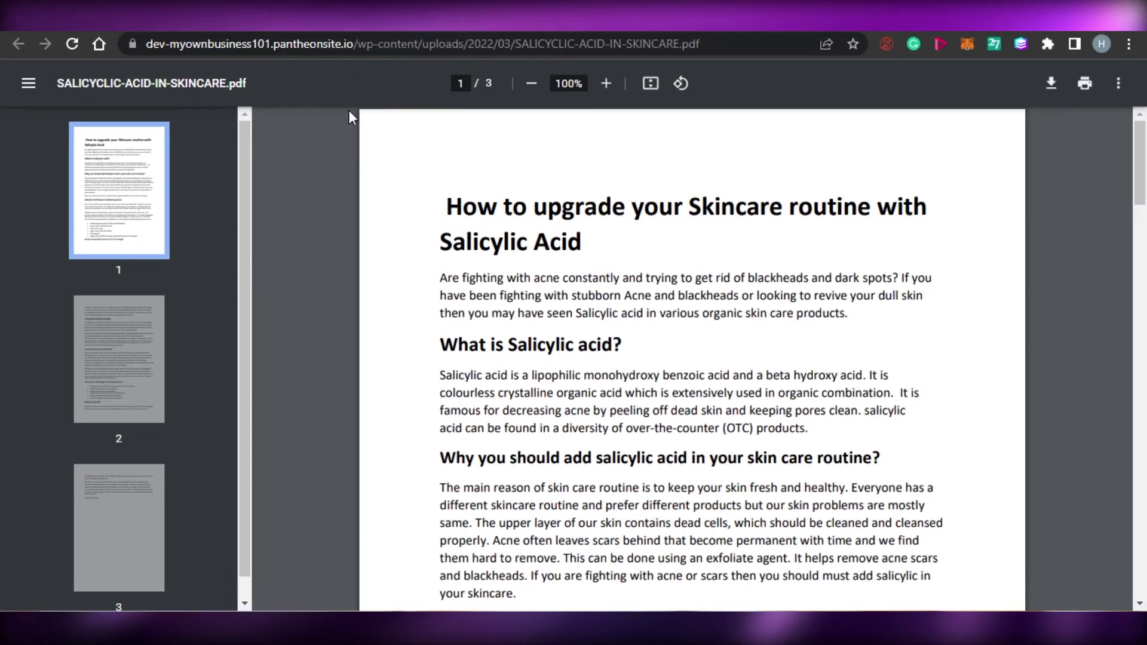
pyautogui.hotkey('alt', 'Left')
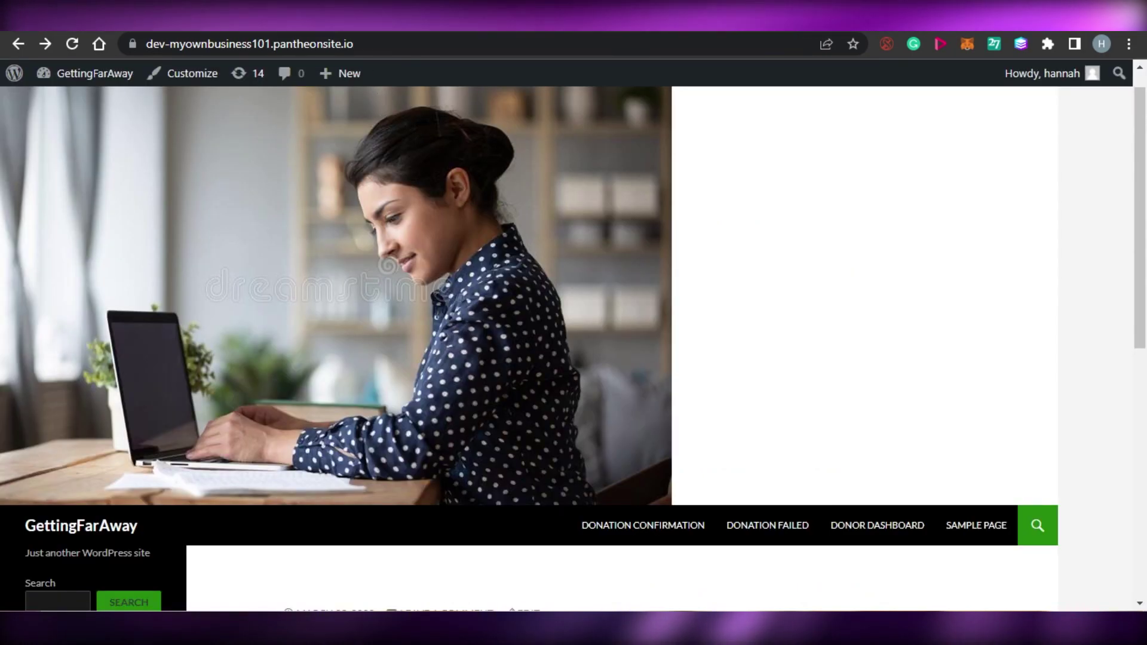